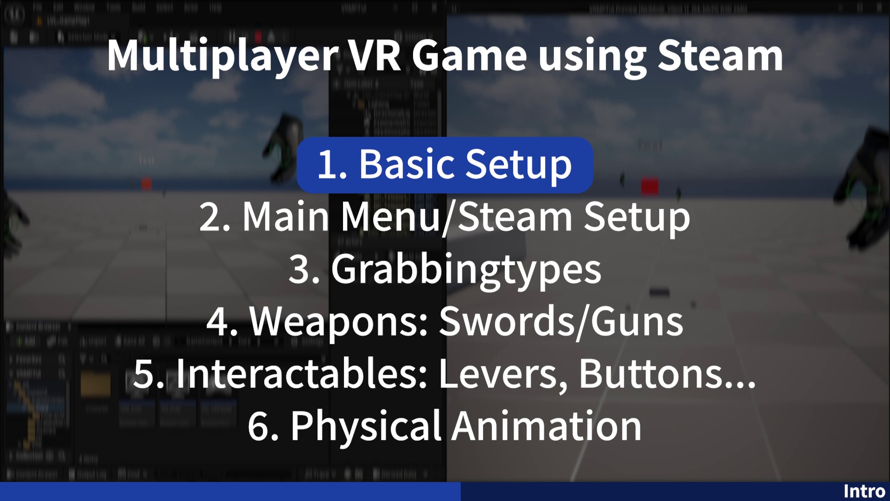
- Browse the GameContent/Core folder and its Character subfolder in the VRMPTut project, and start a play preview of LVL_GamePlay
{"action": "key", "text": "Escape"}
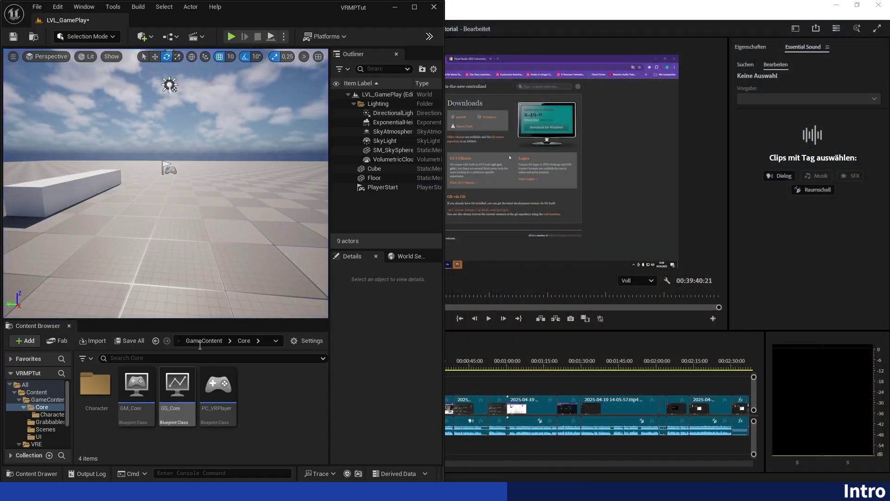
{"action": "left_click", "coordinate": [414, 7]}
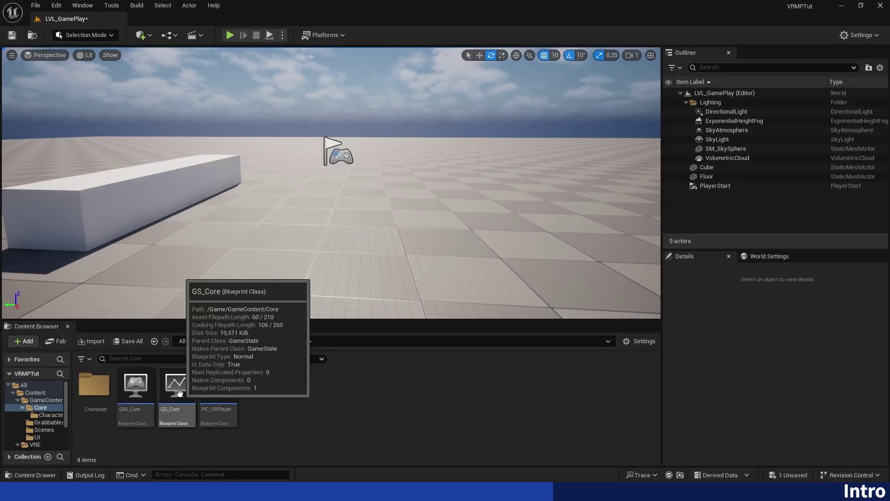
{"action": "left_click", "coordinate": [216, 385]}
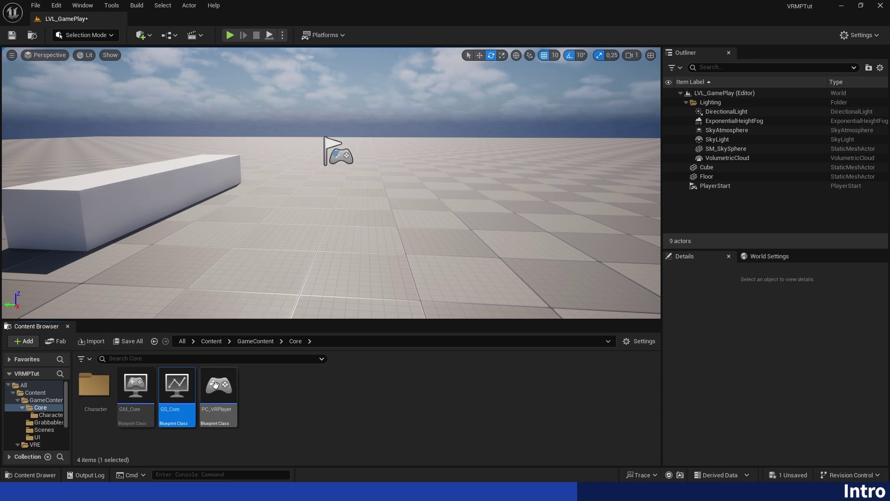
{"action": "double_click", "coordinate": [95, 385]}
{"action": "right_click_drag", "start_coordinate": [324, 195], "coordinate": [324, 218]}
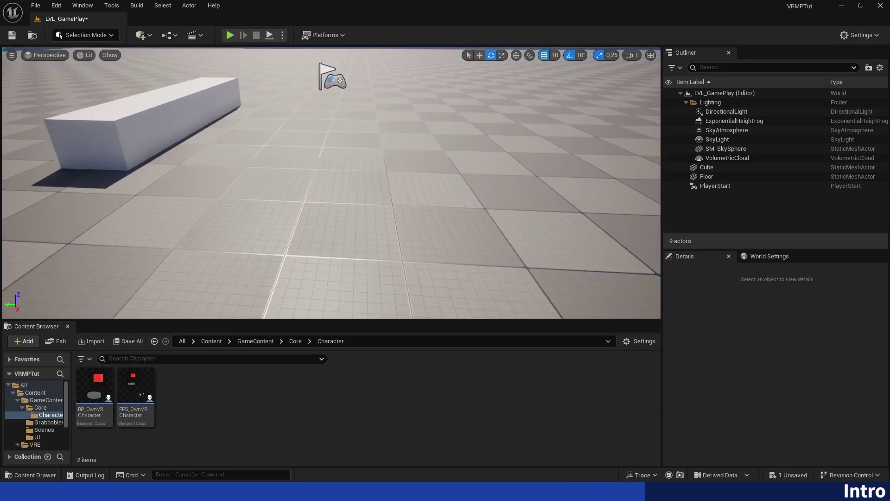
{"action": "left_click", "coordinate": [229, 36]}
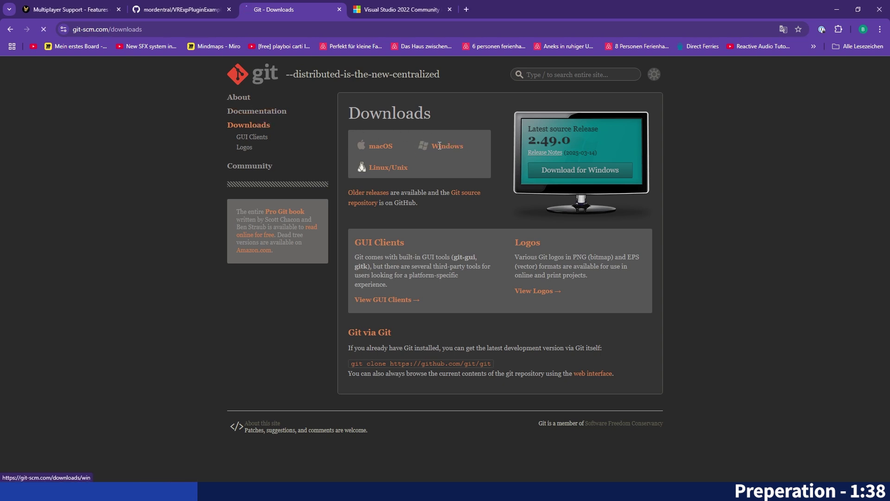
- Download and install Git with the 64-bit Git for Windows Setup, and check that Git Bash is offered in the TutorialProjects folder
{"action": "left_click", "coordinate": [426, 144]}
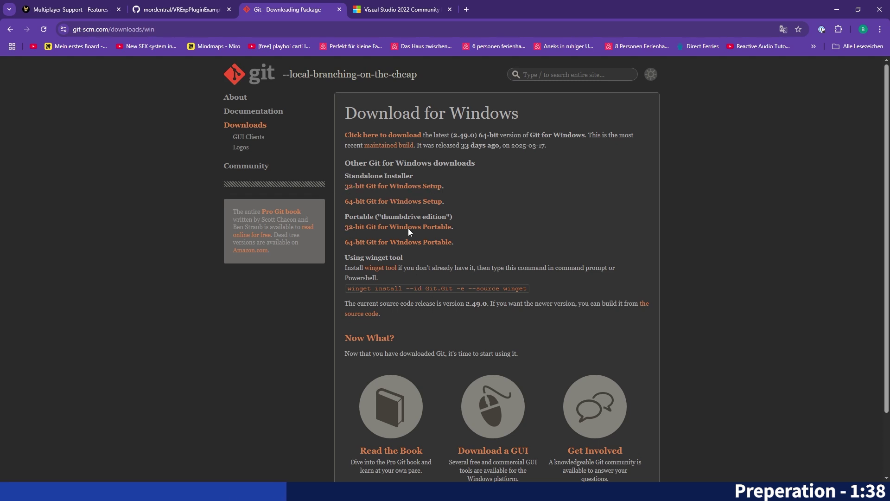
{"action": "left_click", "coordinate": [397, 202]}
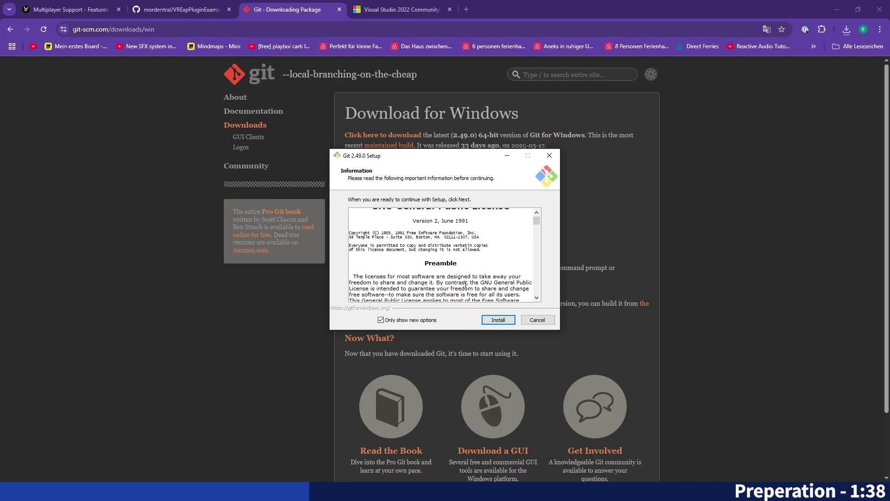
{"action": "key", "text": "Return"}
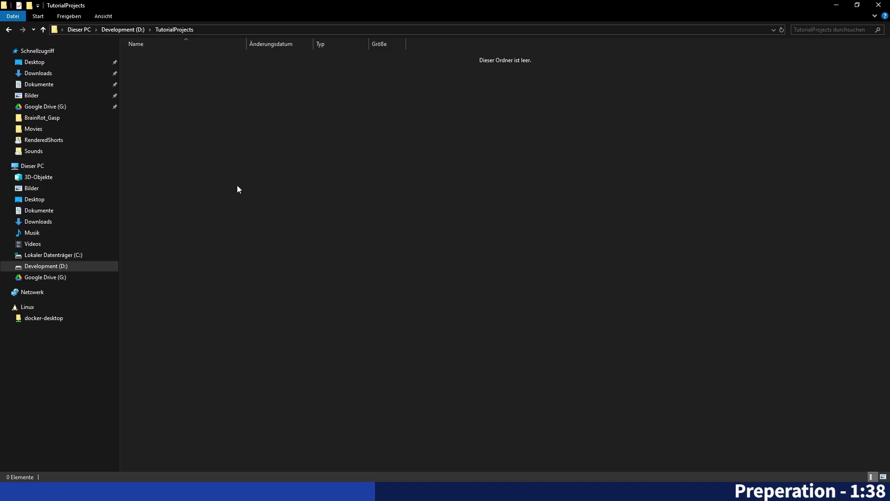
{"action": "right_click", "coordinate": [314, 146]}
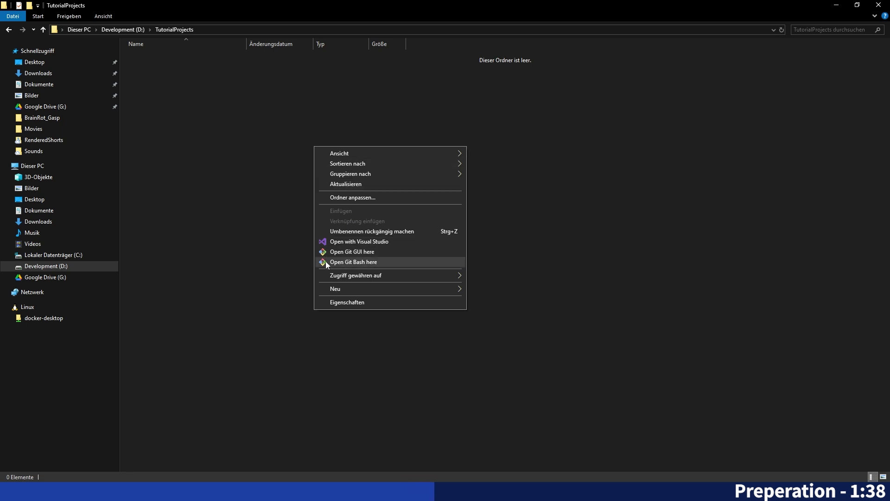
{"action": "left_click", "coordinate": [289, 253]}
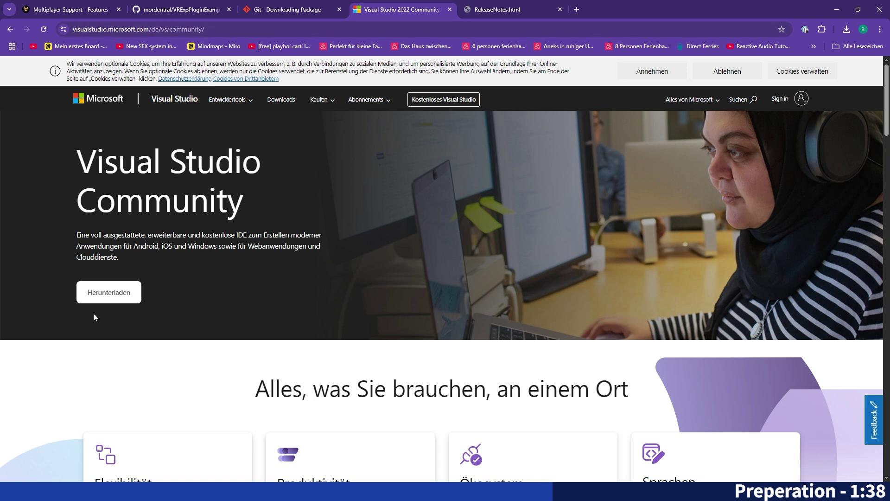
- Download the Visual Studio Community installer from the Microsoft website
{"action": "left_click", "coordinate": [114, 295]}
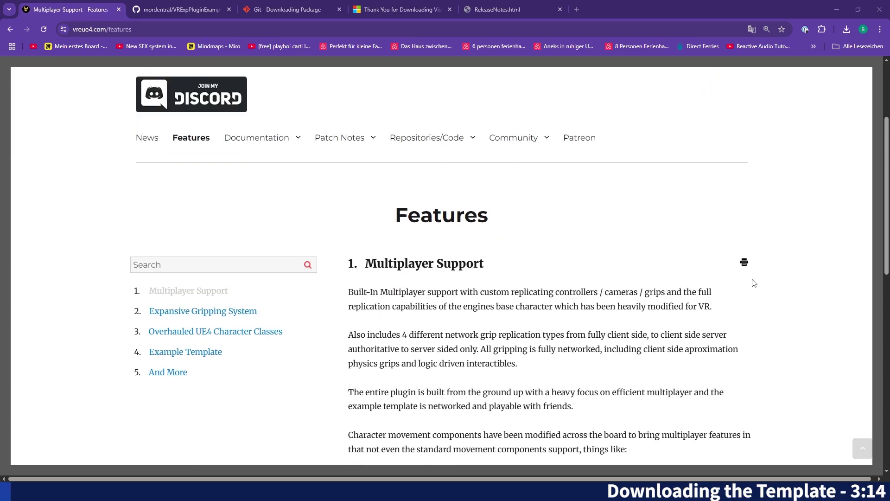
- Look over the VR Expansion Plugin site's repository links and get the clone URL from the VRExpPluginExample repository on GitHub
{"action": "scroll", "coordinate": [411, 254], "scroll_direction": "up", "scroll_amount": 3}
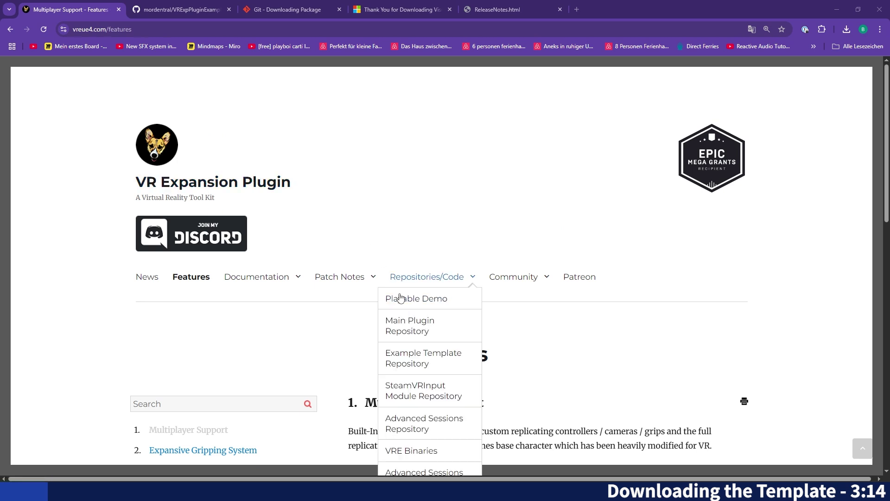
{"action": "scroll", "coordinate": [354, 292], "scroll_direction": "down", "scroll_amount": 2}
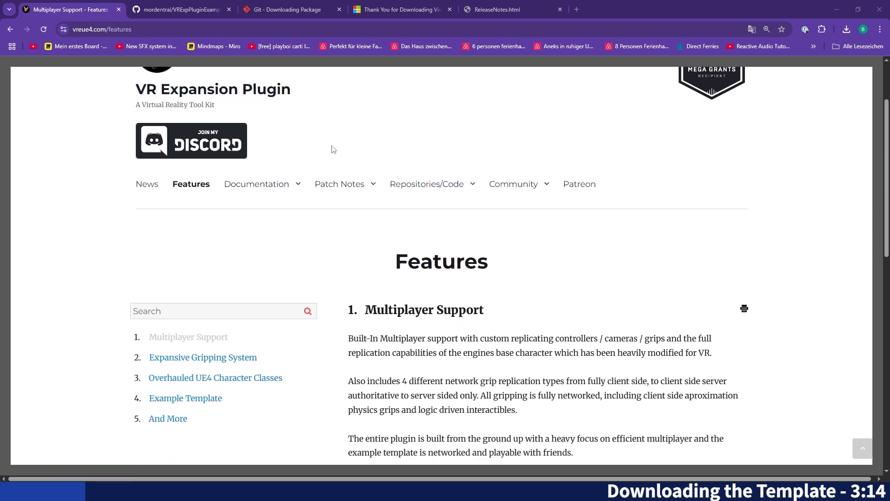
{"action": "left_click", "coordinate": [170, 7]}
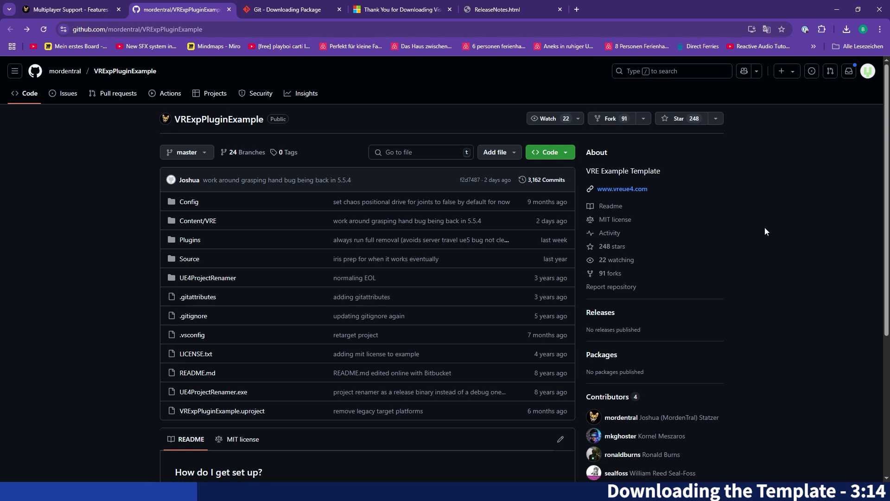
{"action": "left_click", "coordinate": [566, 154]}
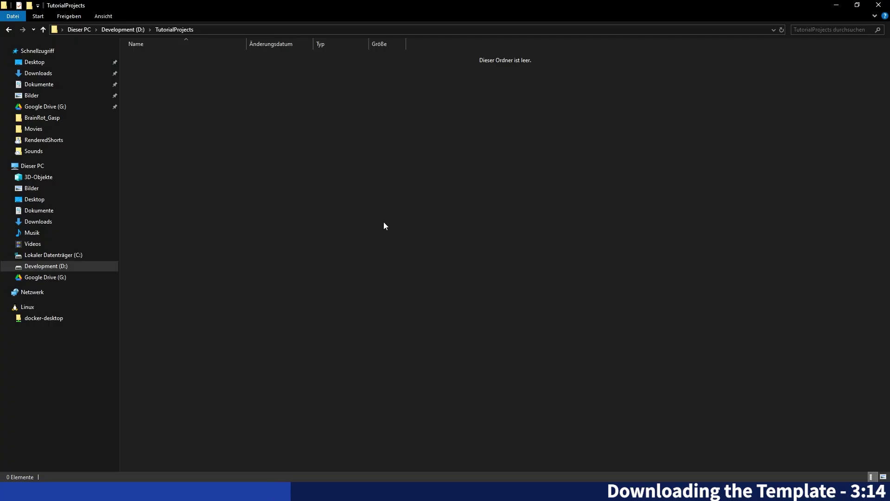
- Clone the VRExpPluginExample repository into the TutorialProjects folder using git clone in Git Bash
{"action": "right_click", "coordinate": [239, 145]}
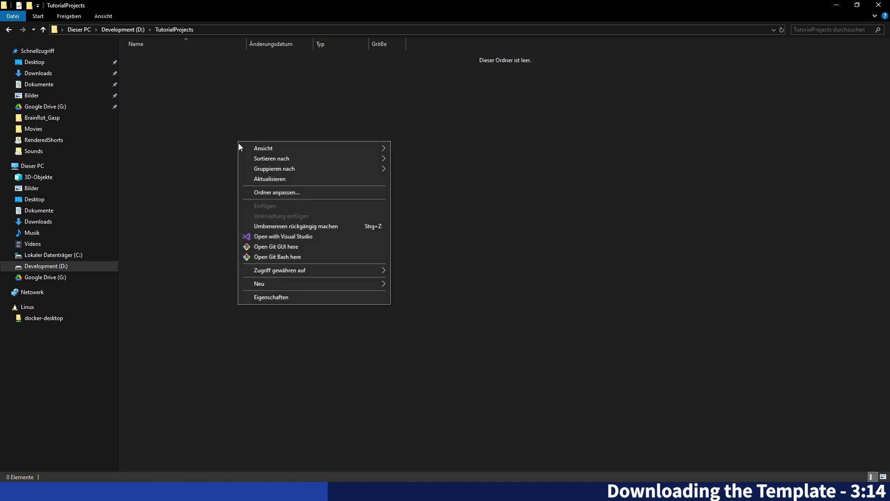
{"action": "left_click", "coordinate": [275, 258]}
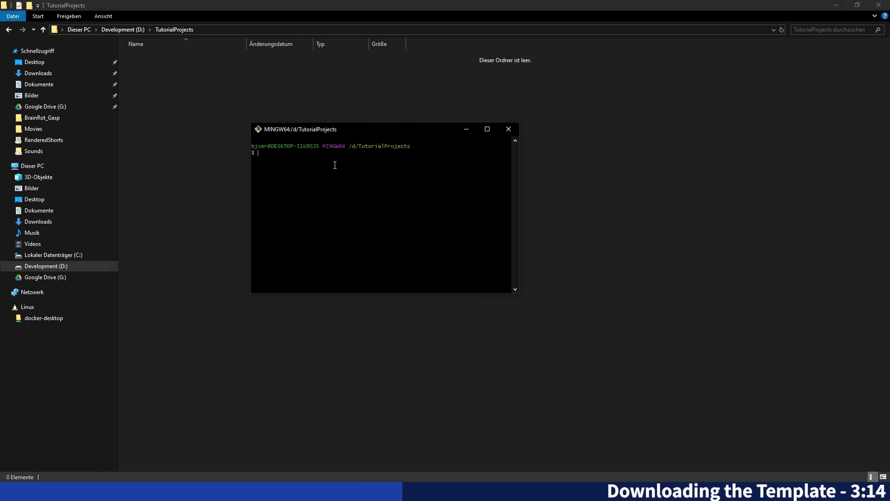
{"action": "type", "text": "git clone"}
{"action": "right_click", "coordinate": [307, 170]}
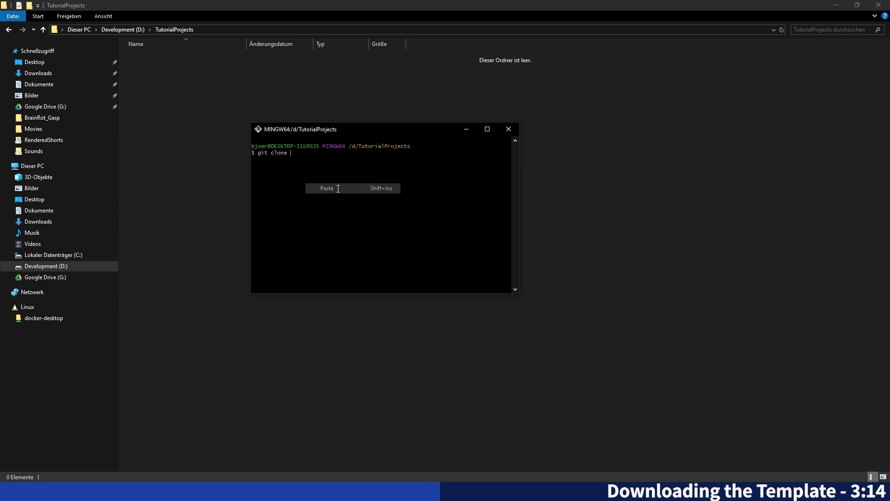
{"action": "left_click", "coordinate": [338, 189]}
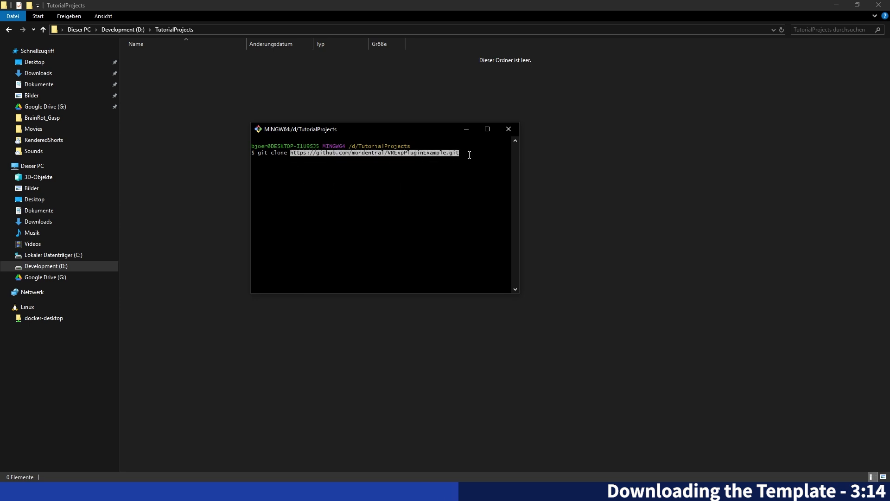
{"action": "key", "text": "Return"}
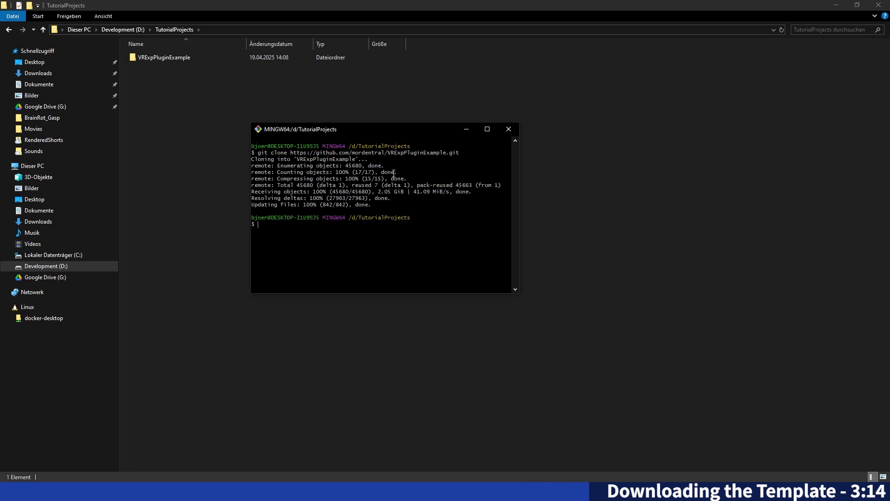
- Open the VRExpPluginExample Unreal project from the cloned folder and rebuild its missing modules
{"action": "left_click", "coordinate": [203, 97]}
{"action": "double_click", "coordinate": [171, 58]}
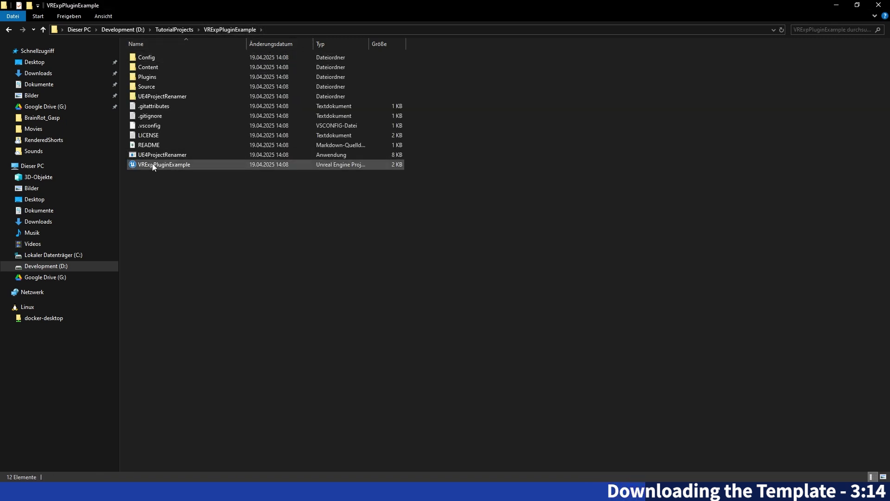
{"action": "double_click", "coordinate": [169, 165]}
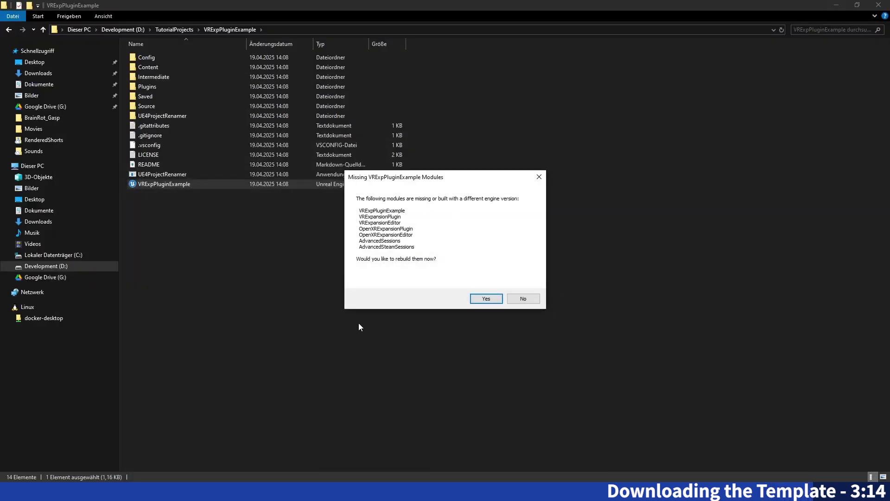
{"action": "left_click", "coordinate": [481, 300]}
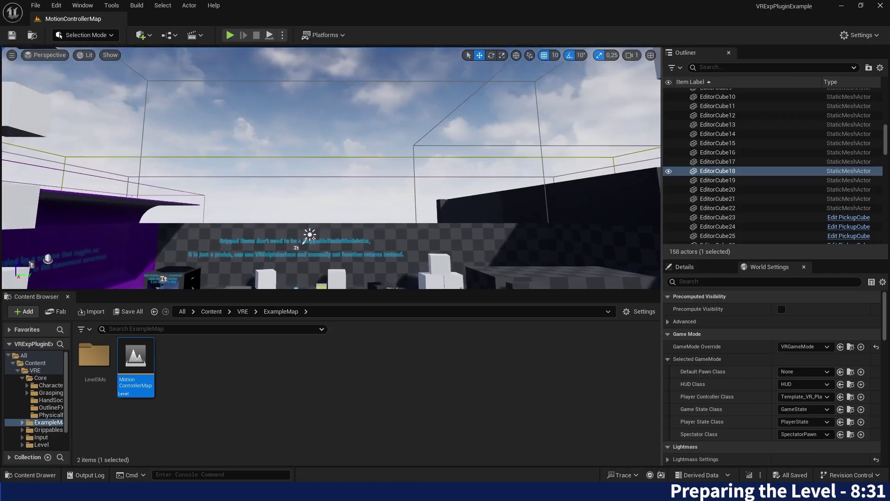
- Check the number of players and Net Mode in the play options, and play-test MotionControllerMap before ending the session
{"action": "right_click_drag", "start_coordinate": [426, 241], "coordinate": [432, 246]}
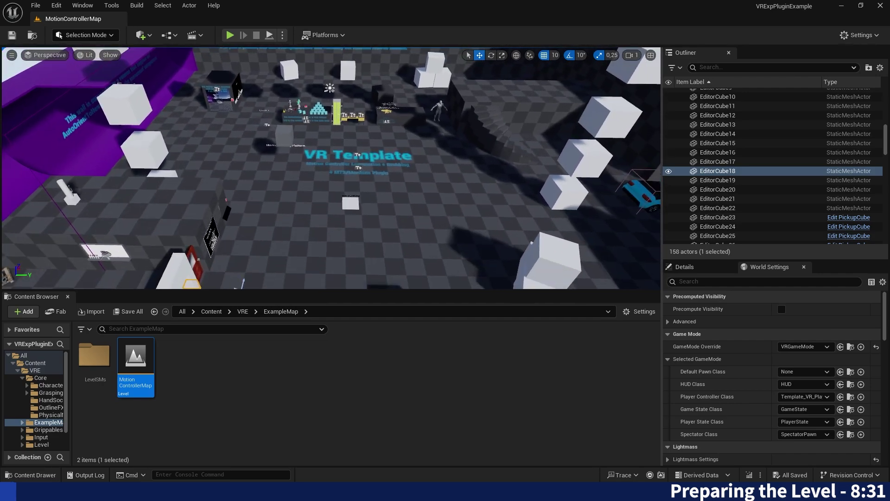
{"action": "right_click_drag", "start_coordinate": [331, 168], "coordinate": [422, 168]}
{"action": "left_click", "coordinate": [283, 35]}
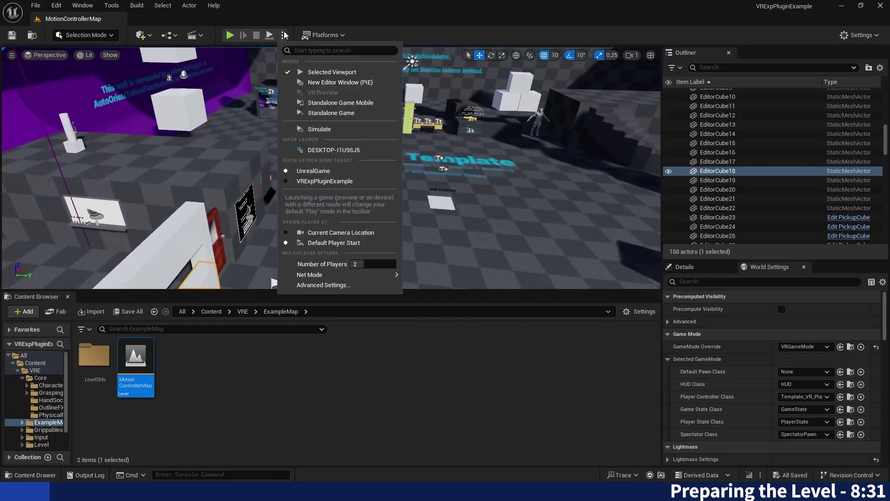
{"action": "mouse_move", "coordinate": [365, 274]}
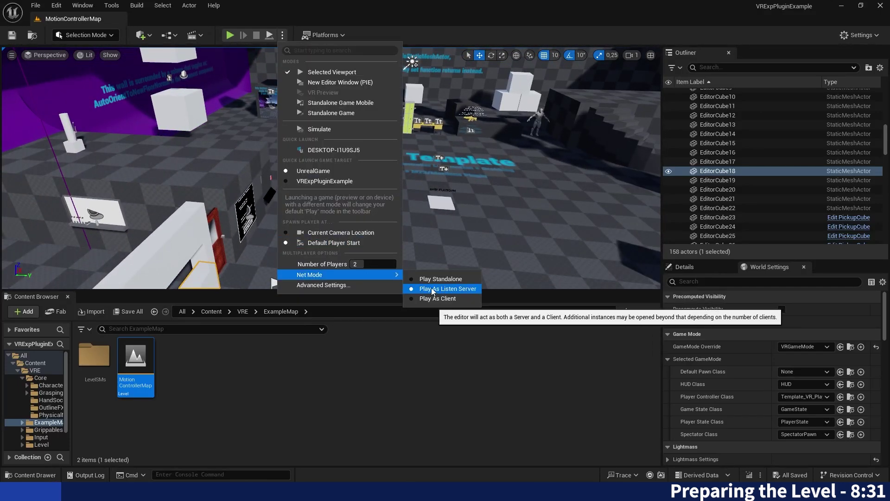
{"action": "left_click", "coordinate": [229, 35]}
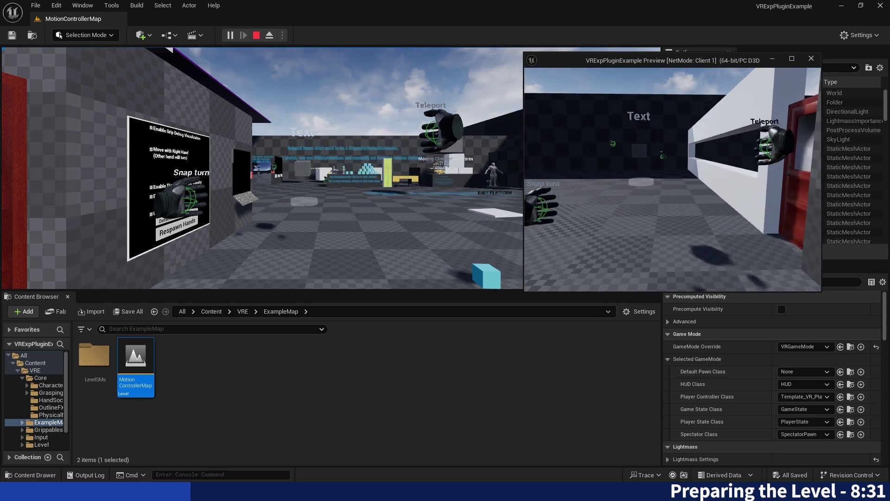
{"action": "key", "text": "Escape"}
- Create a new level from a template that includes a floor, sky lighting and a player start
{"action": "left_click", "coordinate": [183, 311]}
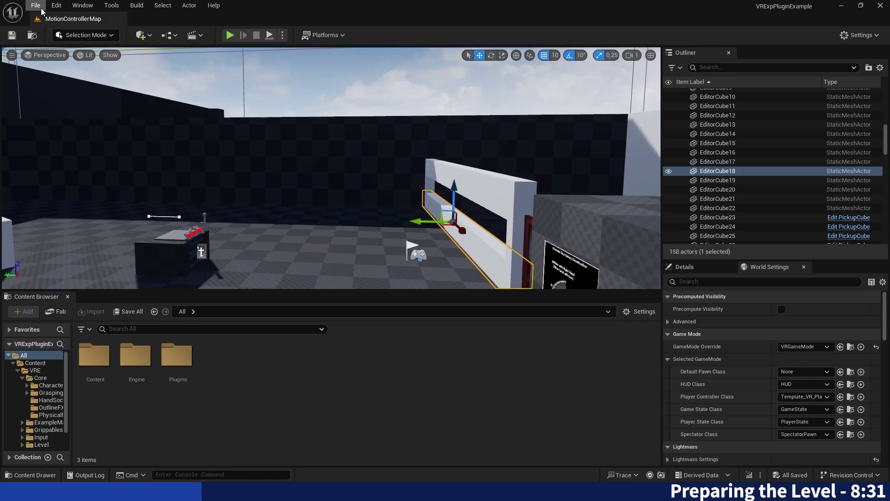
{"action": "left_click", "coordinate": [41, 10]}
{"action": "left_click", "coordinate": [60, 39]}
{"action": "left_click", "coordinate": [445, 186]}
{"action": "left_click", "coordinate": [510, 335]}
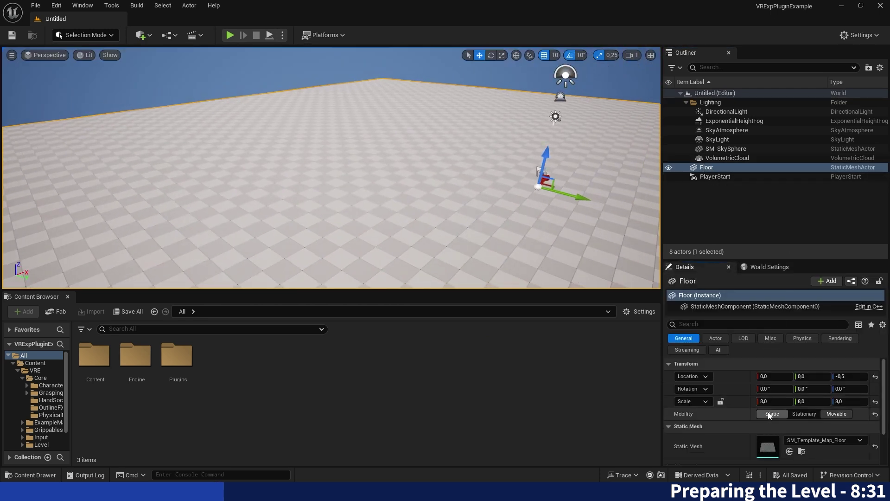
- Set the Floor's mobility to Static and play-test the new level
{"action": "left_click", "coordinate": [768, 414]}
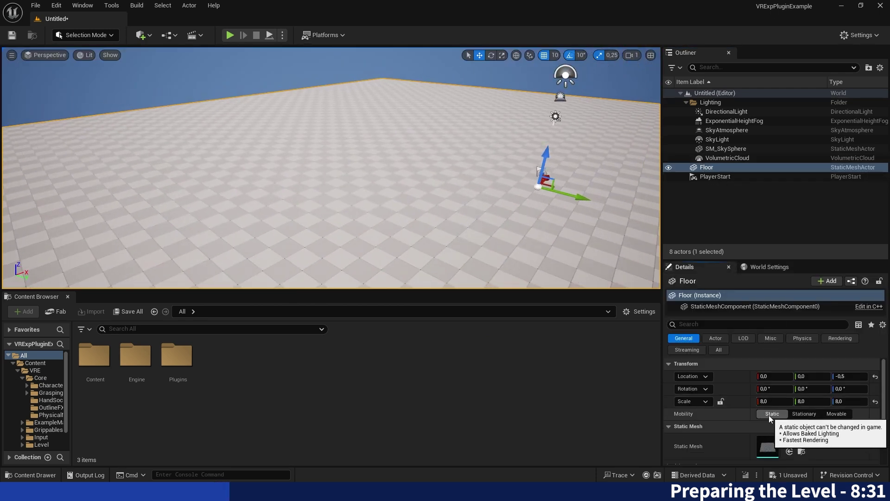
{"action": "left_click", "coordinate": [237, 35]}
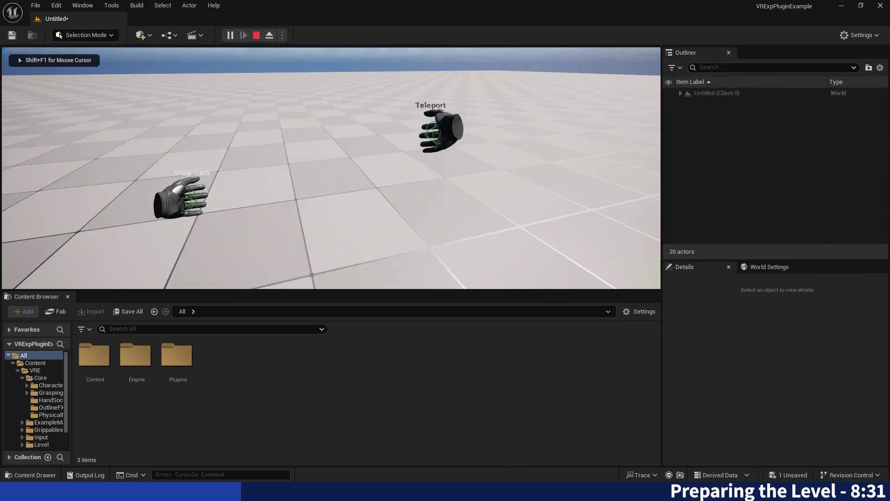
{"action": "key", "text": "Escape"}
- Display the level's World Settings, and browse the Content/VRE/Core folder and its Character subfolder for the template's blueprints
{"action": "left_click", "coordinate": [759, 269]}
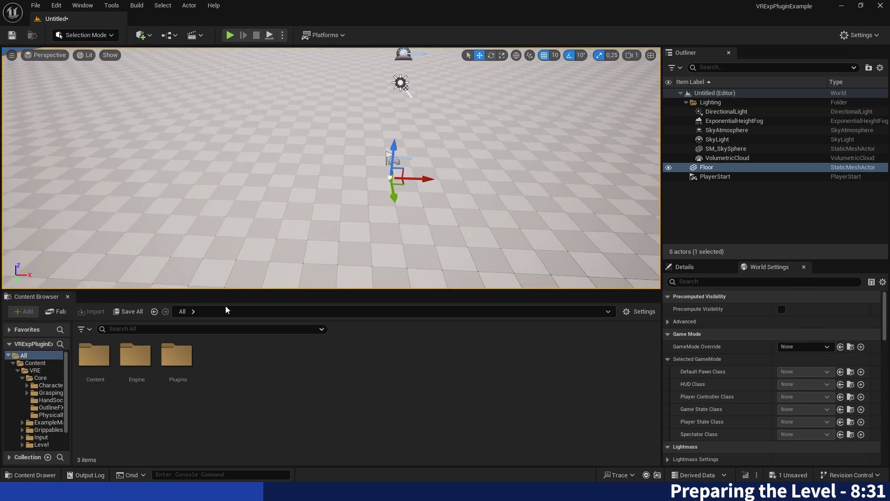
{"action": "double_click", "coordinate": [94, 354]}
{"action": "double_click", "coordinate": [94, 355]}
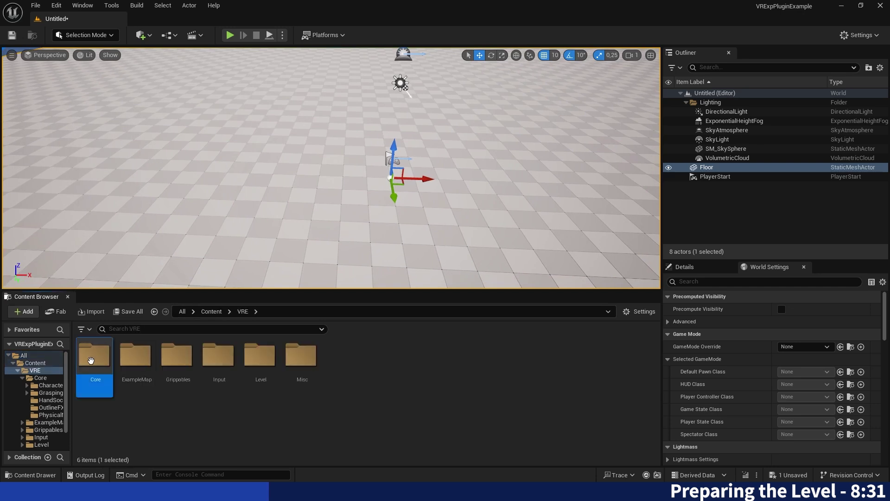
{"action": "double_click", "coordinate": [95, 354]}
{"action": "left_click", "coordinate": [433, 357]}
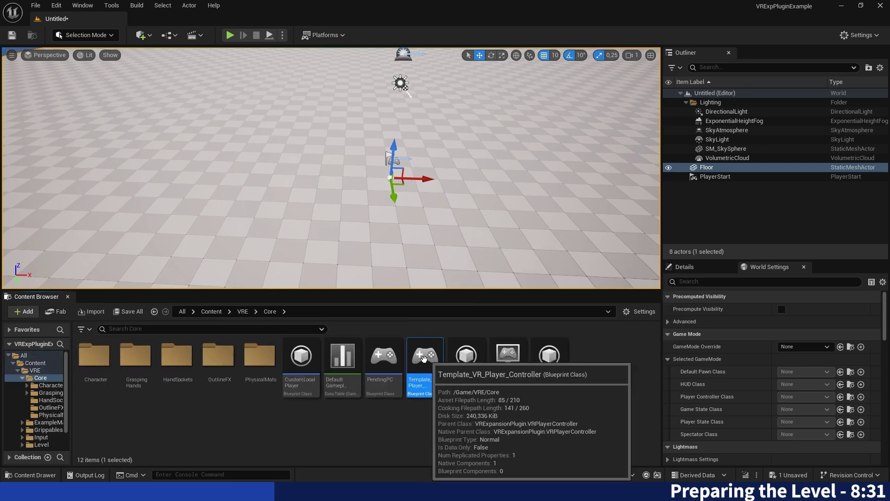
{"action": "double_click", "coordinate": [110, 356]}
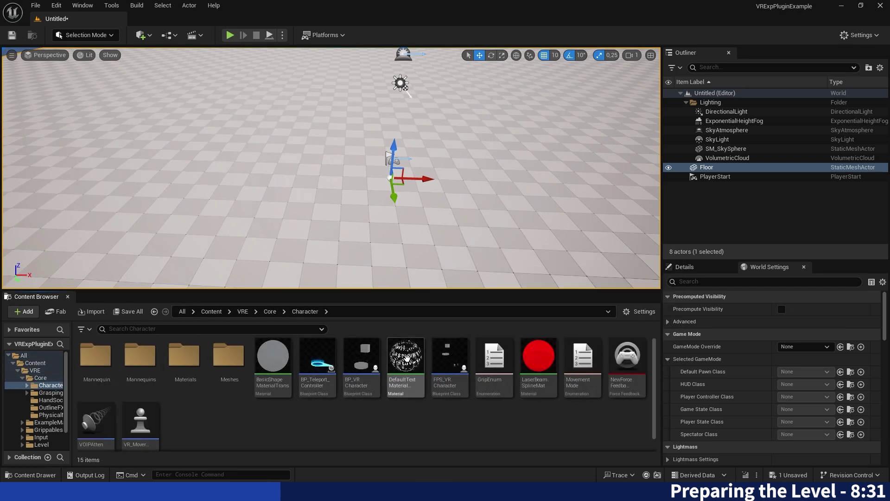
- Copy the BP_VRCharacter and FPS_VRCharacter blueprints from the VRE/Core/Character folder
{"action": "left_click", "coordinate": [361, 359]}
{"action": "left_click", "coordinate": [270, 311]}
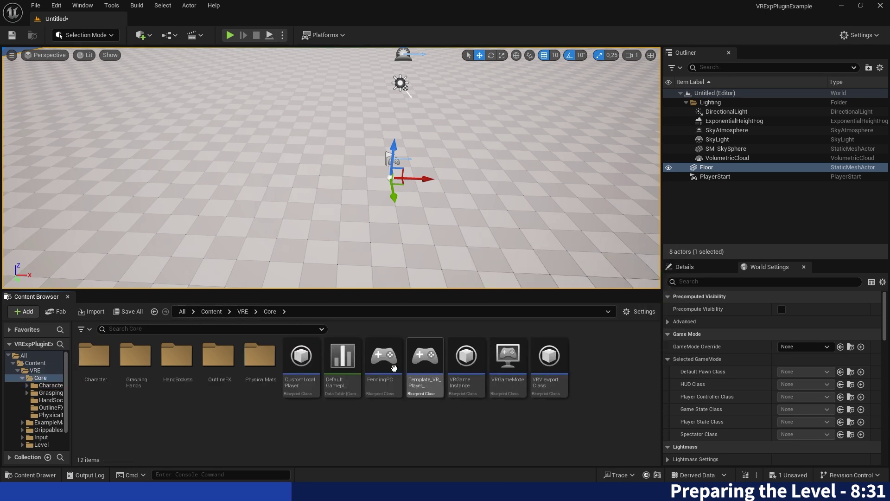
{"action": "left_click", "coordinate": [95, 366]}
{"action": "double_click", "coordinate": [96, 366]}
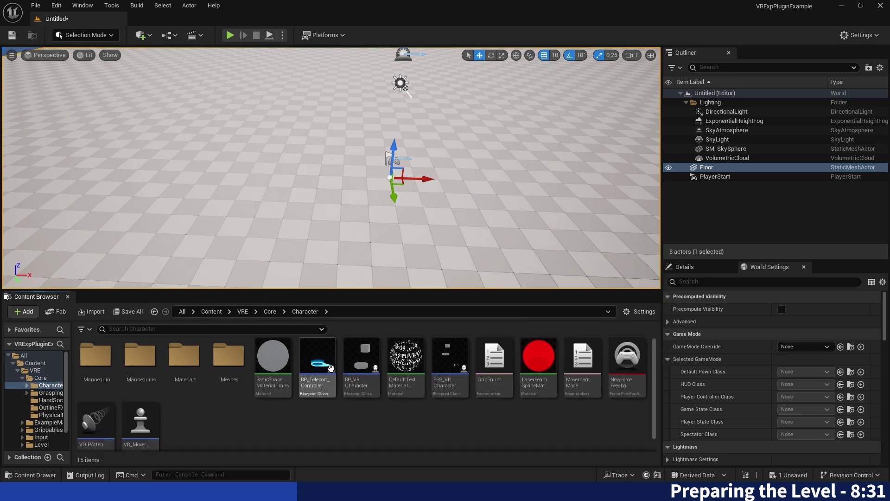
{"action": "left_click", "coordinate": [361, 362], "text": "ctrl"}
{"action": "left_click", "coordinate": [450, 362], "text": "ctrl"}
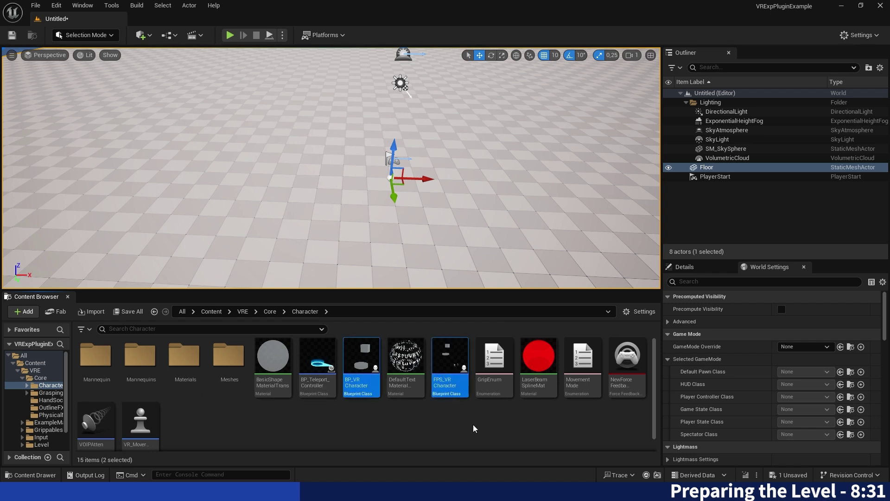
- Create a GameContent folder directly under Content and open it
{"action": "left_click", "coordinate": [208, 312]}
{"action": "right_click", "coordinate": [167, 352]}
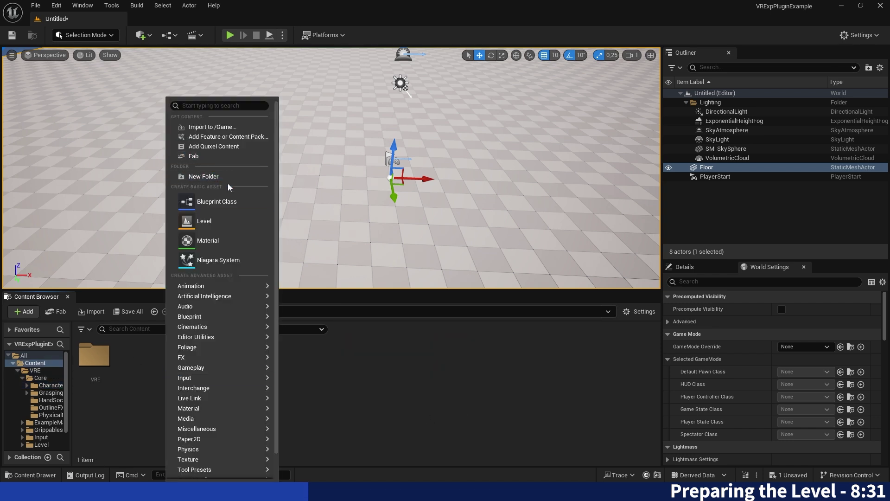
{"action": "left_click", "coordinate": [231, 177]}
{"action": "type", "text": "GameCont"}
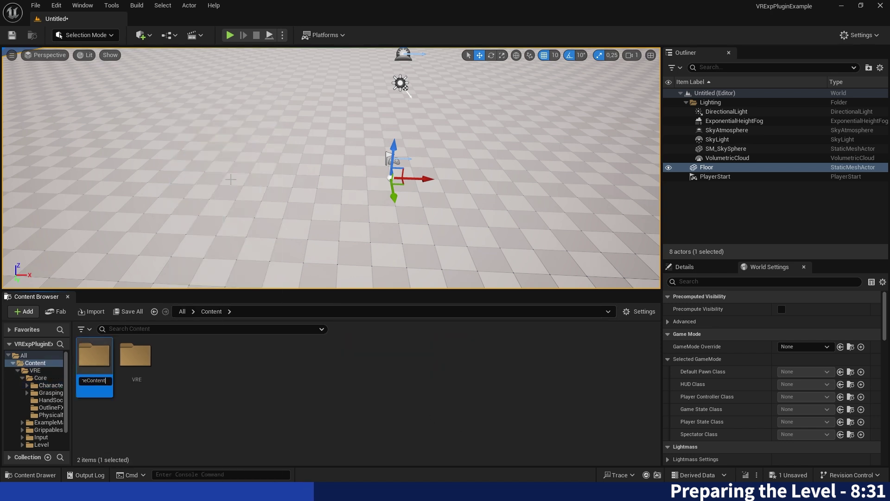
{"action": "type", "text": "ent"}
{"action": "key", "text": "Return"}
{"action": "double_click", "coordinate": [101, 371]}
- Create a Core folder inside GameContent with a Character subfolder, and open that subfolder
{"action": "right_click", "coordinate": [129, 371]}
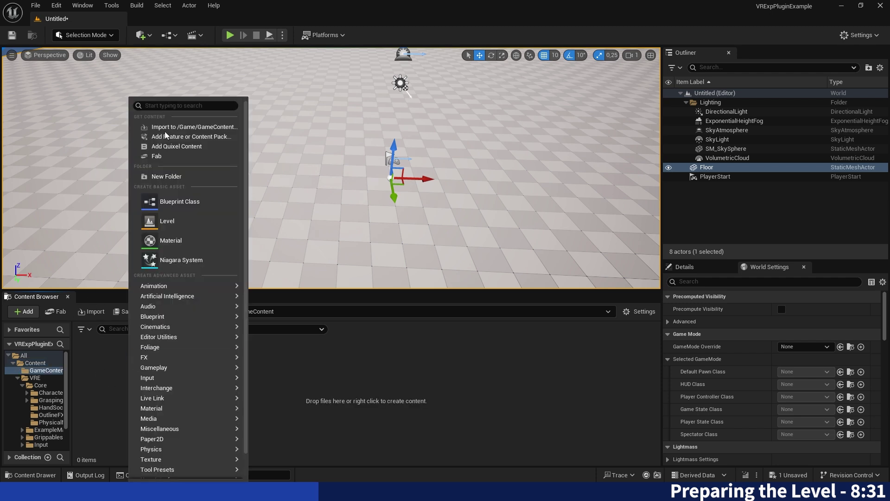
{"action": "left_click", "coordinate": [171, 179]}
{"action": "type", "text": "Core"}
{"action": "double_click", "coordinate": [89, 348]}
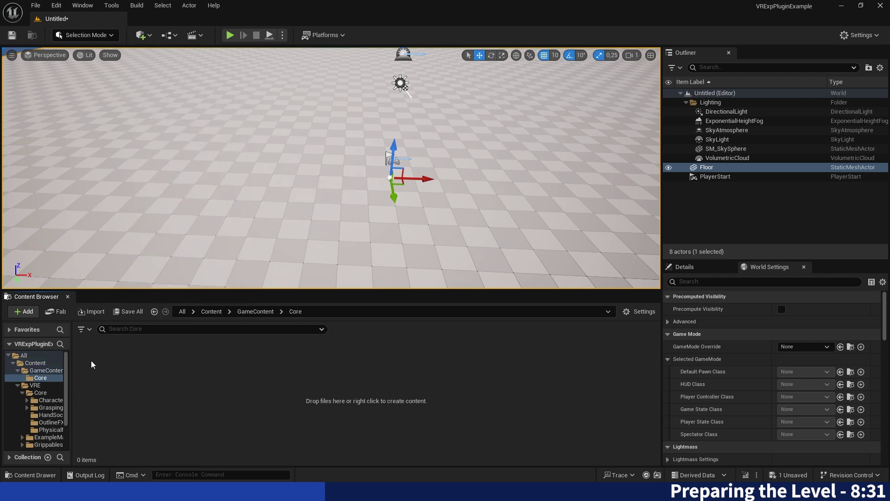
{"action": "right_click", "coordinate": [143, 391]}
{"action": "left_click", "coordinate": [202, 86]}
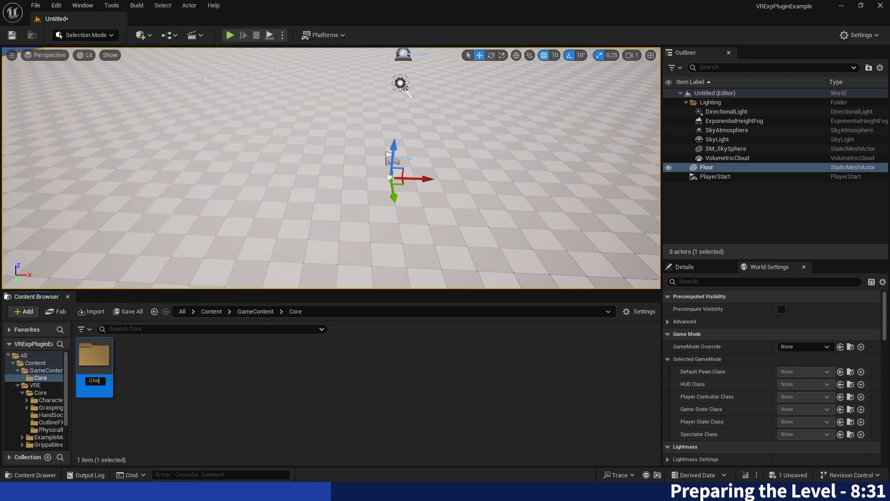
{"action": "double_click", "coordinate": [106, 361]}
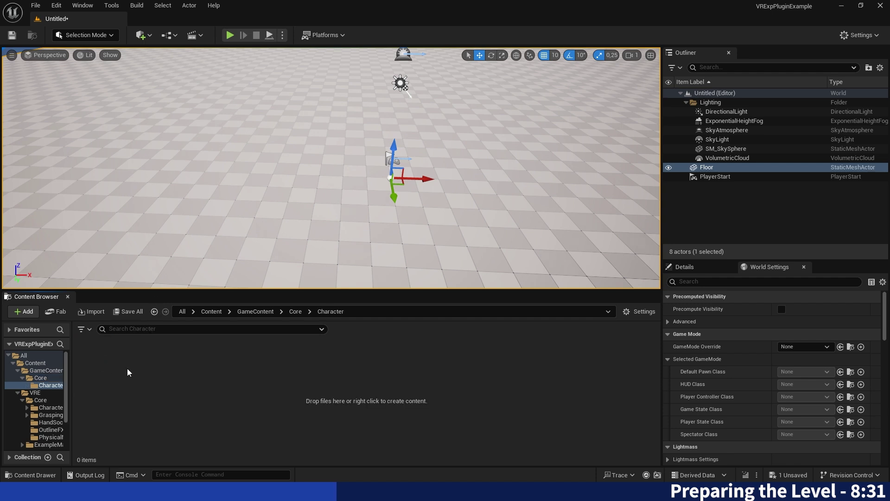
- Paste the two copied character blueprints into GameContent/Core/Character and rename the BP_VRCharacter copy to BP_OwnVRCharacter
{"action": "key", "text": "ctrl+v"}
{"action": "left_click", "coordinate": [82, 368]}
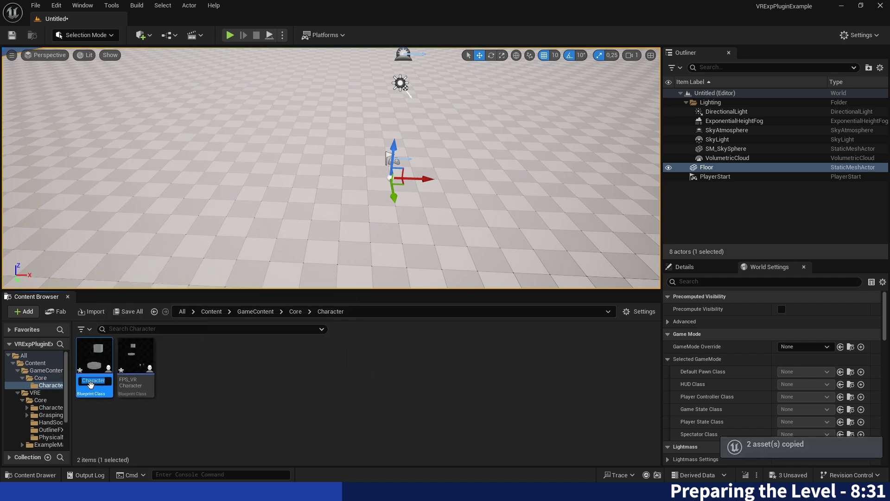
{"action": "left_click", "coordinate": [94, 379]}
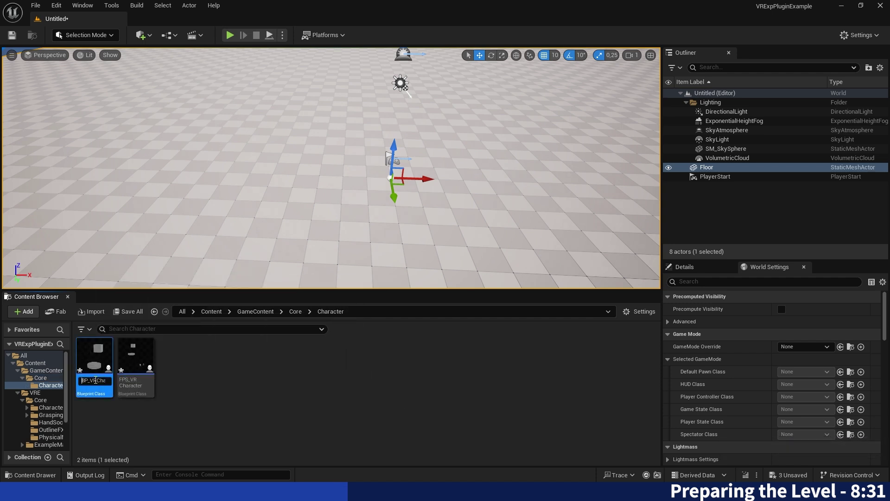
{"action": "key", "text": "Return"}
- Rename the FPS_VRCharacter copy to FPS_OwnVRCharacter
{"action": "left_click", "coordinate": [138, 371]}
{"action": "key", "text": "F2"}
{"action": "key", "text": "Home"}
{"action": "type", "text": "Own"}
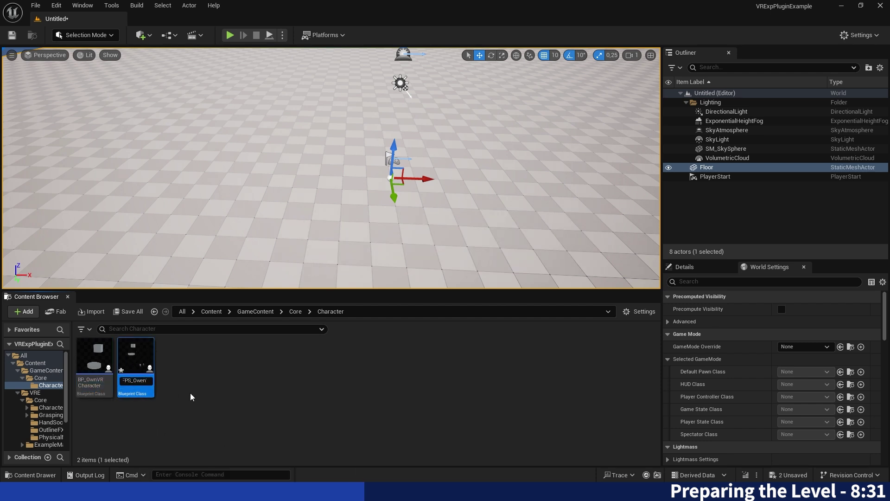
{"action": "key", "text": "Return"}
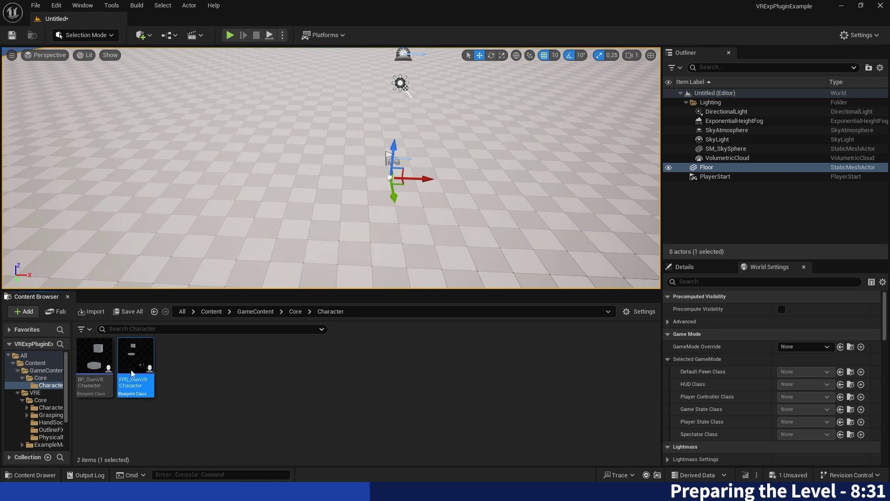
{"action": "left_click", "coordinate": [107, 368]}
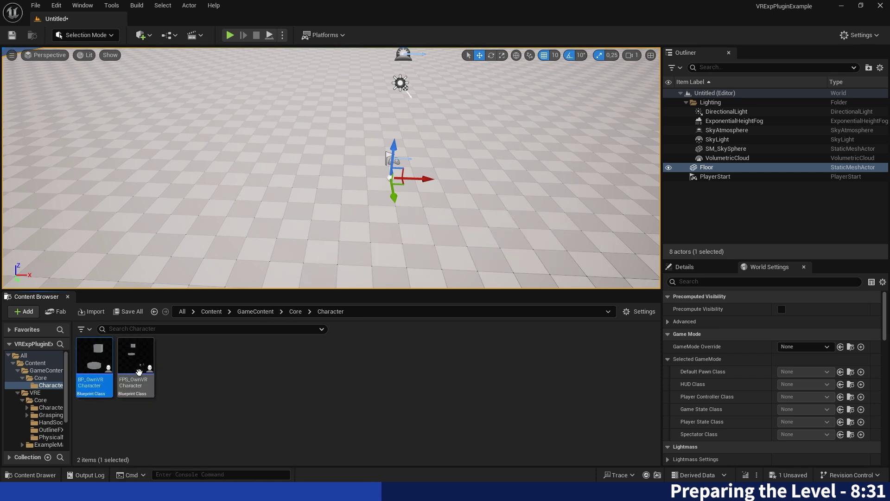
- Copy the Template_VR_Player controller blueprint from the VRE/Core folder
{"action": "left_click", "coordinate": [256, 311]}
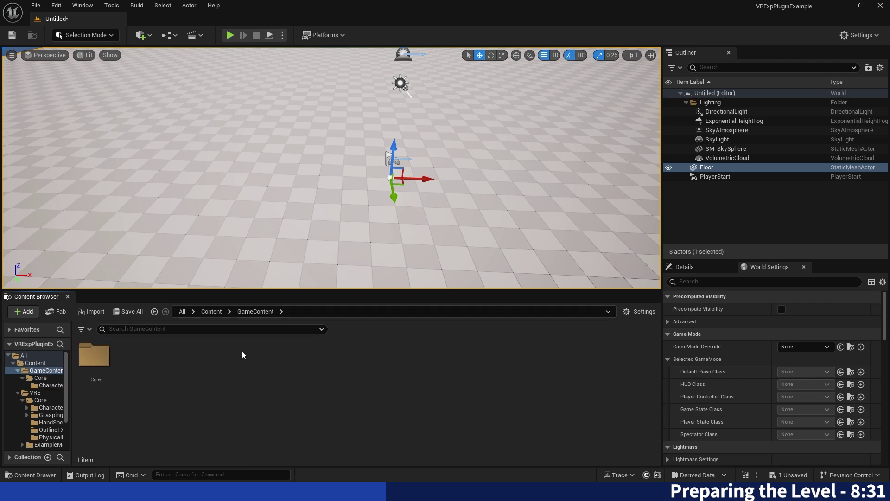
{"action": "double_click", "coordinate": [95, 355]}
{"action": "left_click", "coordinate": [212, 311]}
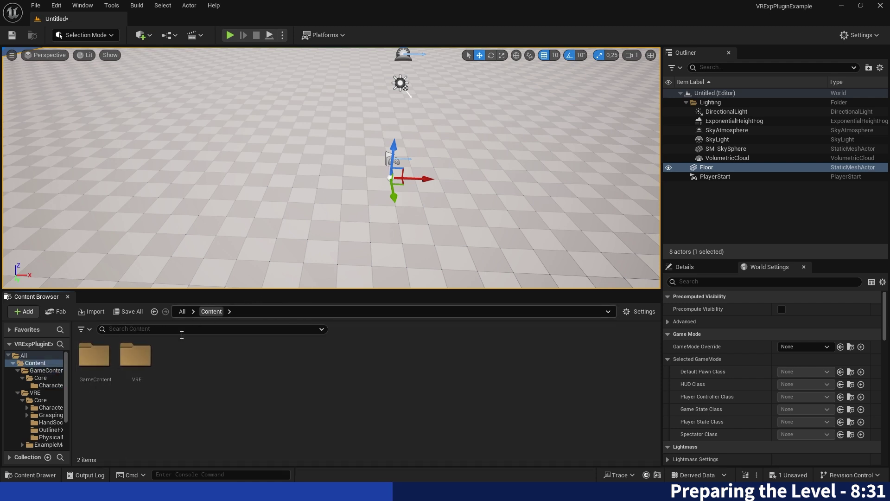
{"action": "double_click", "coordinate": [137, 357]}
{"action": "left_click", "coordinate": [111, 358]}
{"action": "double_click", "coordinate": [112, 358]}
{"action": "left_click", "coordinate": [438, 380]}
{"action": "left_click", "coordinate": [510, 360], "text": "ctrl"}
{"action": "left_click", "coordinate": [509, 360], "text": "ctrl"}
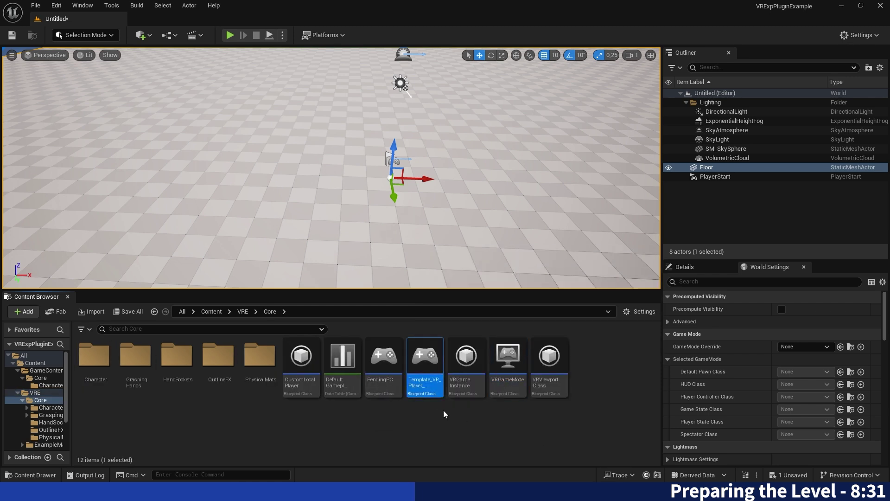
- Paste the copied player controller blueprint into GameContent/Core and rename it PC_VRPlayer
{"action": "left_click", "coordinate": [211, 311]}
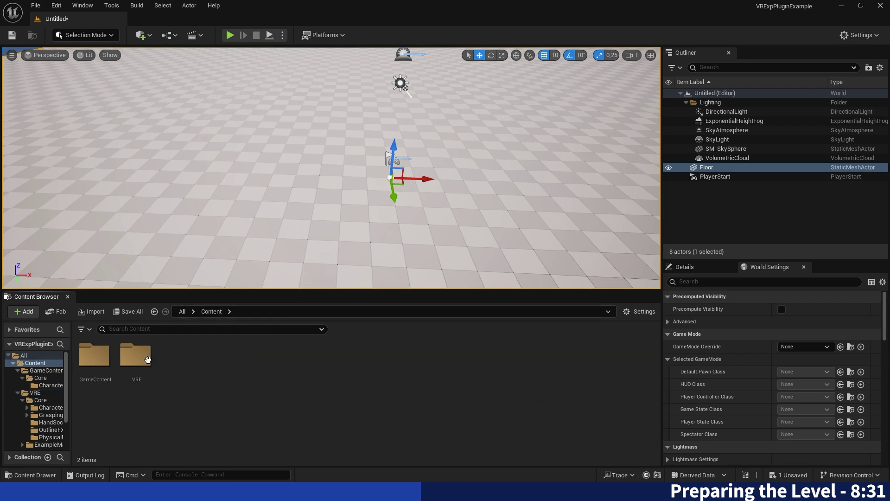
{"action": "double_click", "coordinate": [94, 355]}
{"action": "double_click", "coordinate": [94, 355]}
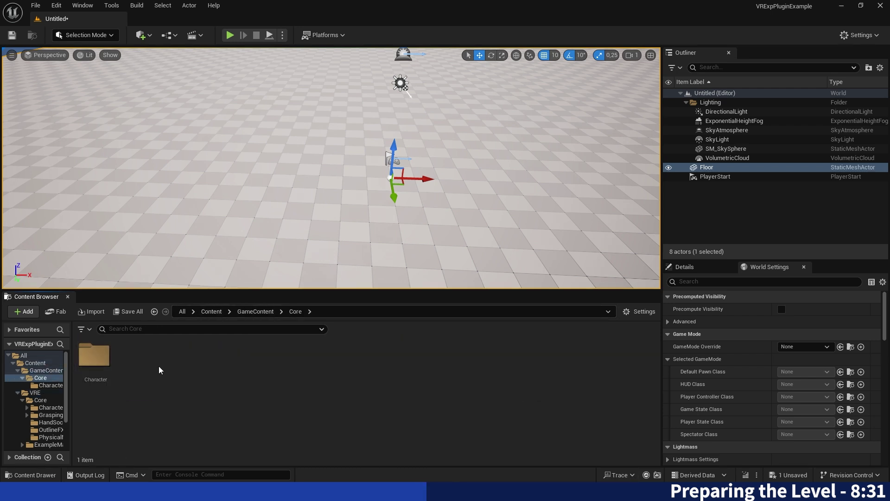
{"action": "key", "text": "ctrl+v"}
{"action": "type", "text": "PC_"}
{"action": "type", "text": "P"}
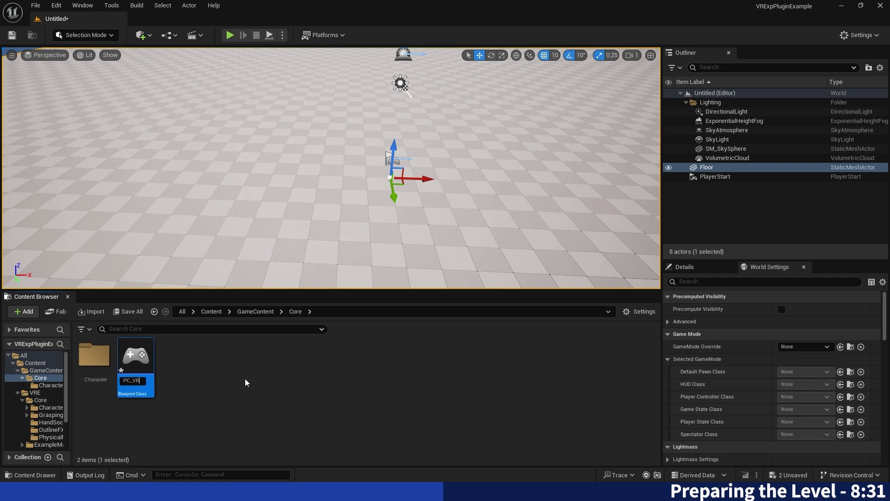
{"action": "key", "text": "BackSpace"}
{"action": "type", "text": "VRPlayer"}
{"action": "key", "text": "Return"}
- Open PC_VRPlayer and examine the Event Graph sections that spawn and possess the VR and non-VR pawns
{"action": "double_click", "coordinate": [135, 366]}
{"action": "double_click", "coordinate": [633, 140]}
{"action": "scroll", "coordinate": [413, 172], "scroll_direction": "up", "scroll_amount": 2}
{"action": "scroll", "coordinate": [403, 151], "scroll_direction": "up", "scroll_amount": 8}
{"action": "right_click_drag", "start_coordinate": [415, 148], "coordinate": [210, 72]}
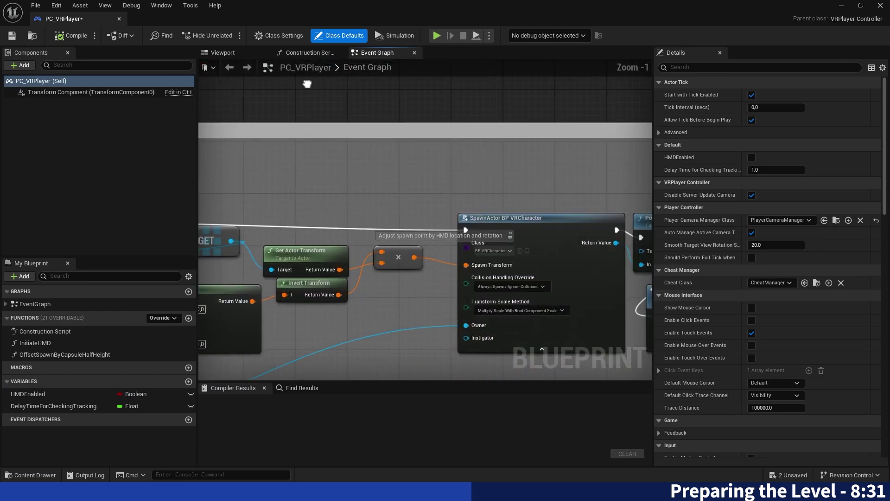
{"action": "scroll", "coordinate": [393, 168], "scroll_direction": "down", "scroll_amount": 3}
{"action": "right_click_drag", "start_coordinate": [392, 169], "coordinate": [468, 148]}
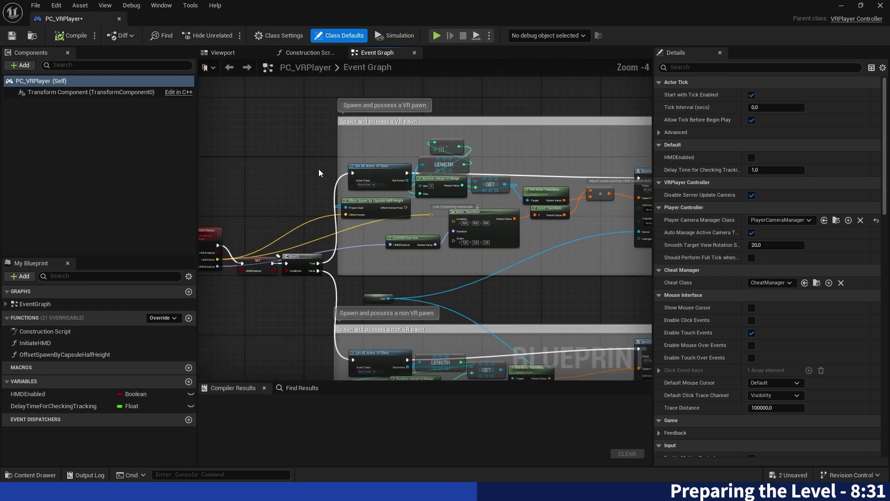
{"action": "right_click_drag", "start_coordinate": [204, 143], "coordinate": [489, 152]}
{"action": "right_click_drag", "start_coordinate": [470, 233], "coordinate": [241, 262]}
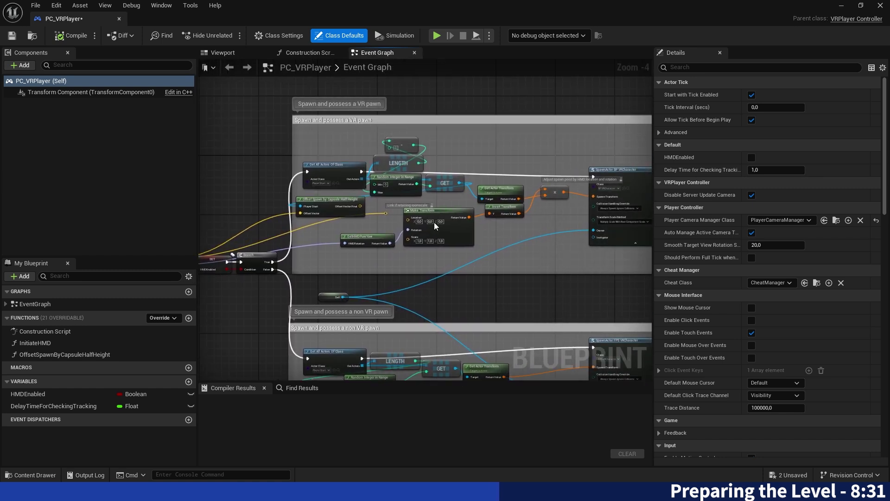
{"action": "right_click_drag", "start_coordinate": [436, 251], "coordinate": [429, 103]}
{"action": "right_click_drag", "start_coordinate": [460, 140], "coordinate": [384, 233]}
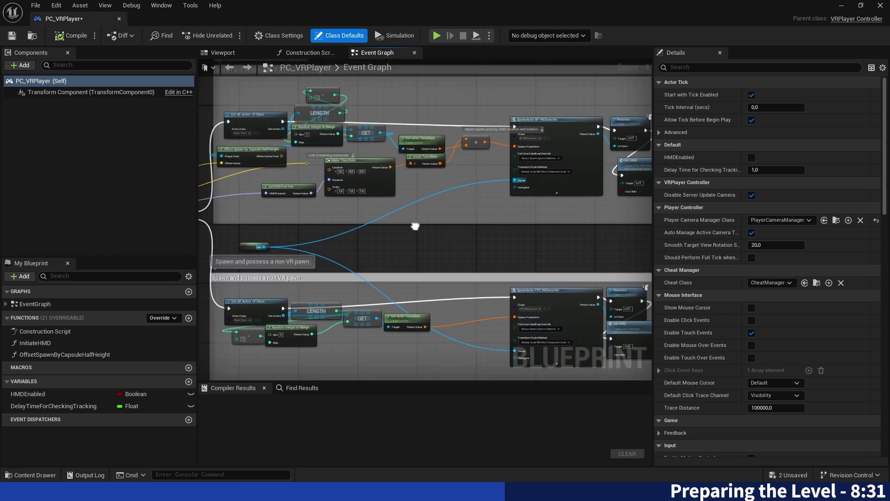
- Set the class of the SpawnActor node in the VR pawn section to BP_OwnVRCharacter
{"action": "right_click_drag", "start_coordinate": [490, 144], "coordinate": [394, 232]}
{"action": "scroll", "coordinate": [428, 226], "scroll_direction": "up", "scroll_amount": 4}
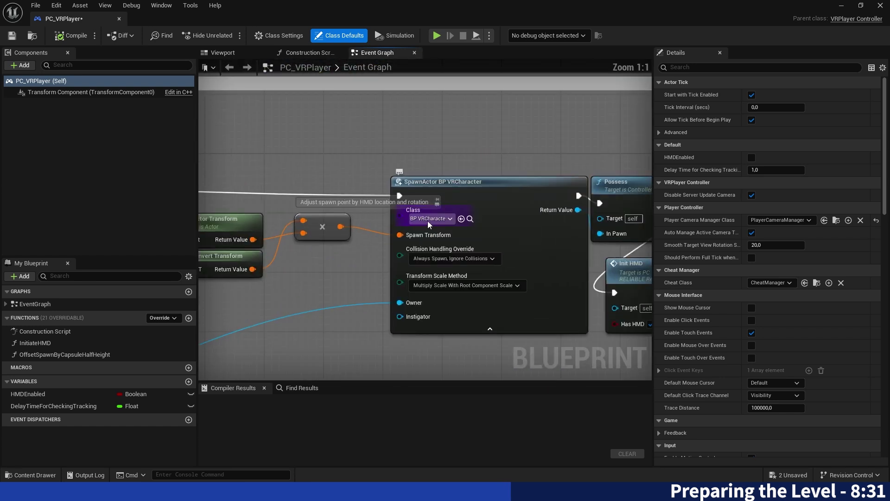
{"action": "left_click", "coordinate": [419, 219]}
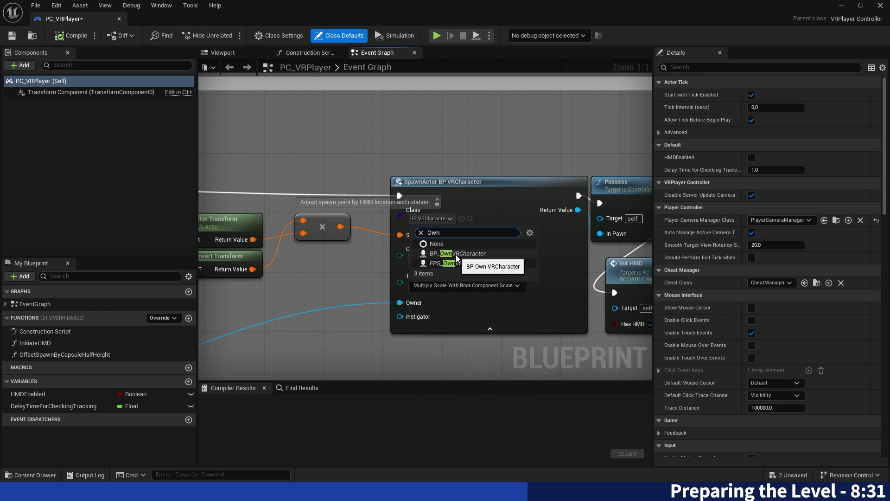
{"action": "left_click", "coordinate": [459, 263]}
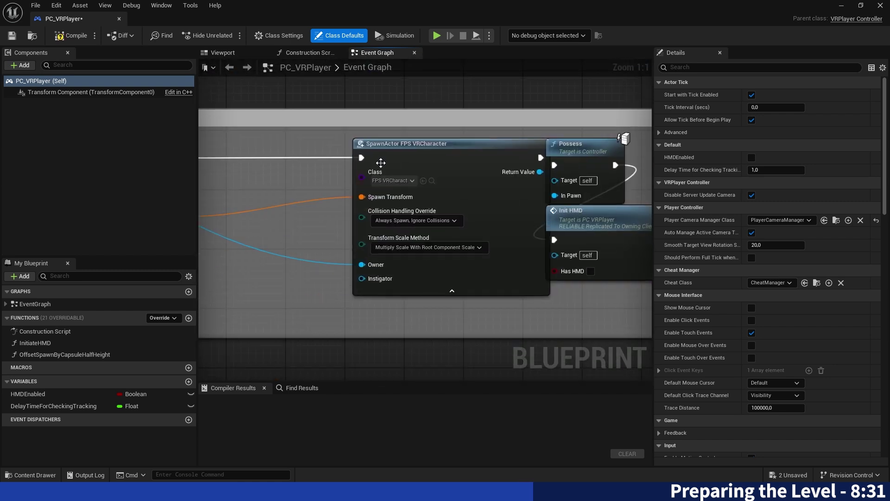
- Set the SpawnActor class in the non-VR pawn section to FPS_OwnVRCharacter, and compile and save PC_VRPlayer
{"action": "left_click", "coordinate": [388, 182]}
{"action": "type", "text": "Own"}
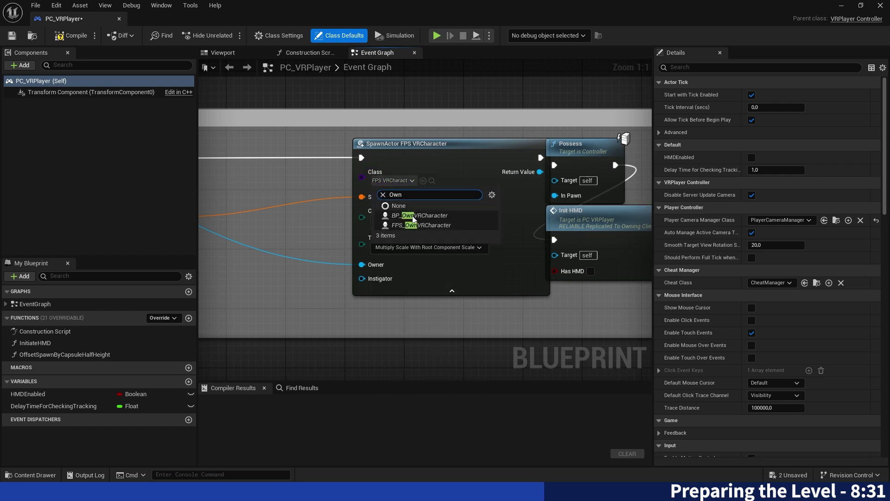
{"action": "left_click", "coordinate": [418, 223]}
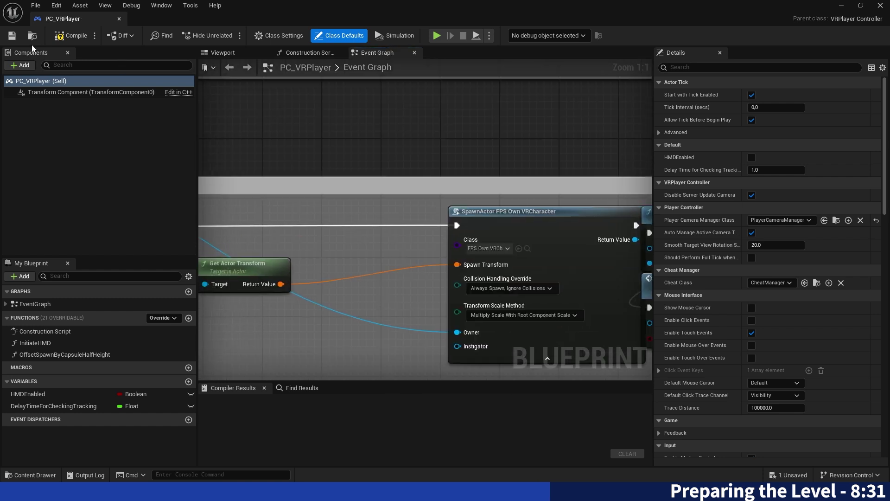
{"action": "left_click", "coordinate": [72, 37]}
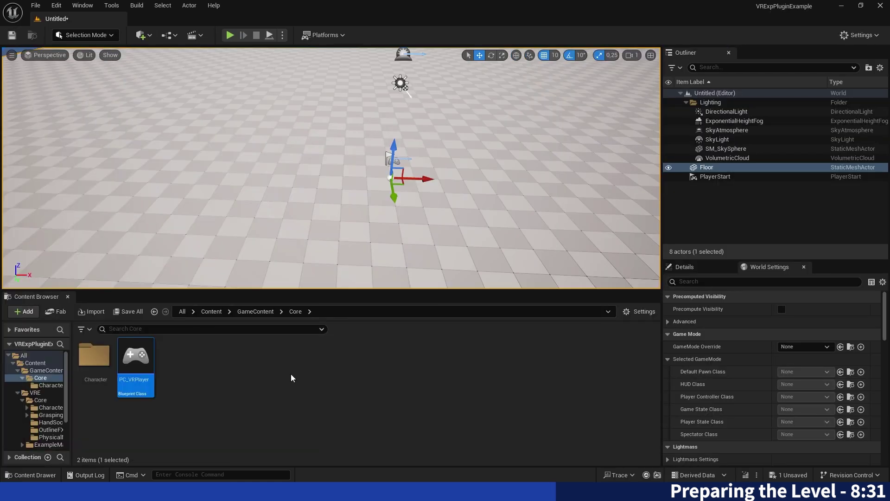
- Create a Blueprint class based on VRGameMode in GameContent/Core, name it GM_Core and save it
{"action": "right_click", "coordinate": [276, 399]}
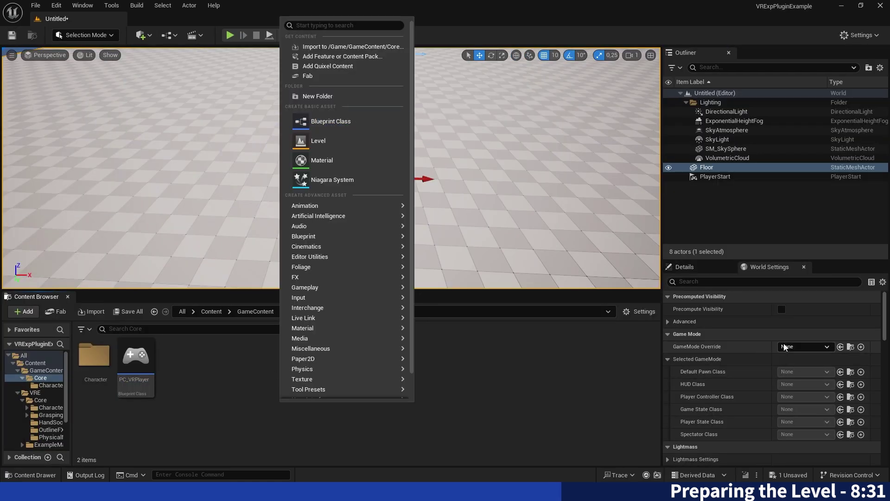
{"action": "right_click", "coordinate": [219, 371]}
{"action": "left_click", "coordinate": [278, 280]}
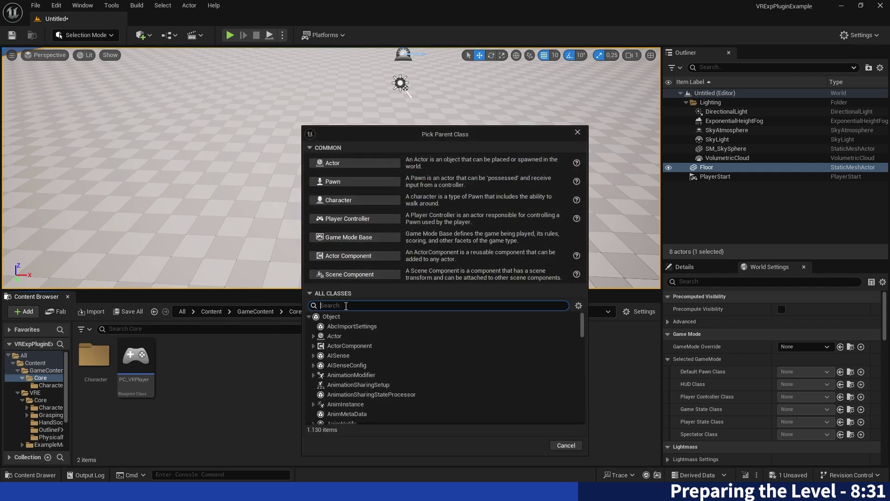
{"action": "type", "text": "GameM"}
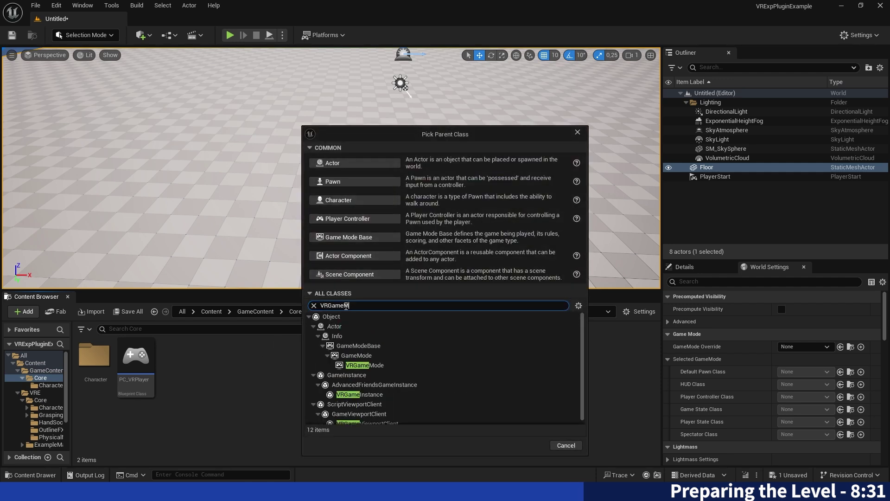
{"action": "type", "text": "ode"}
{"action": "left_click", "coordinate": [375, 366]}
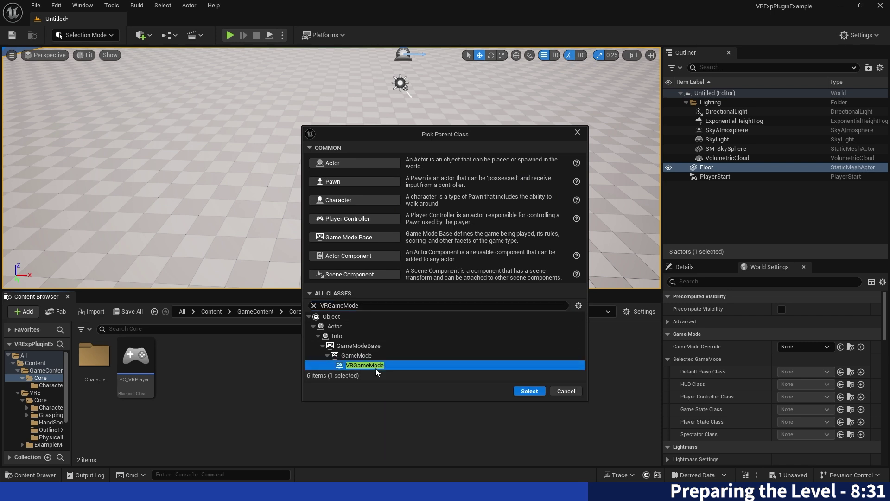
{"action": "left_click", "coordinate": [539, 393]}
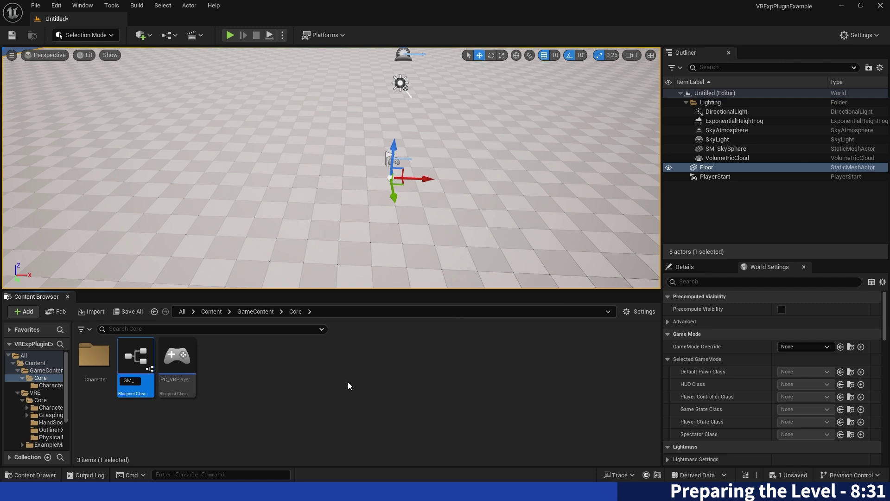
{"action": "key", "text": "Return"}
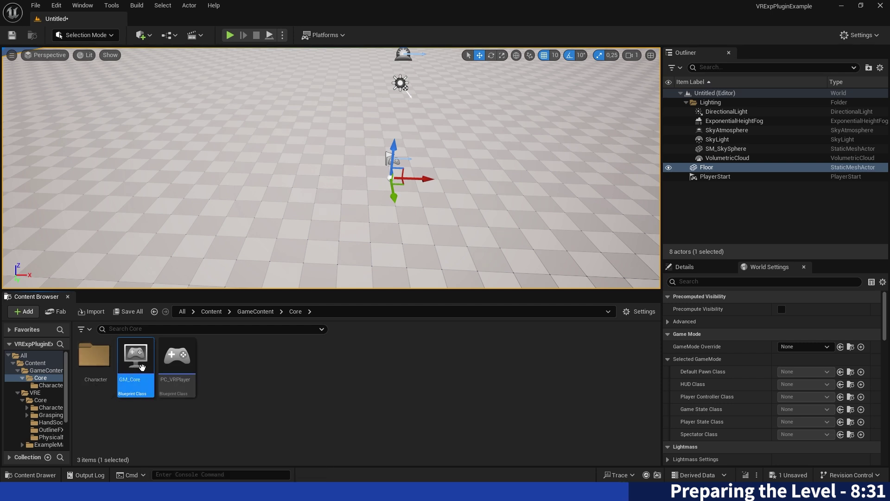
{"action": "key", "text": "ctrl+s"}
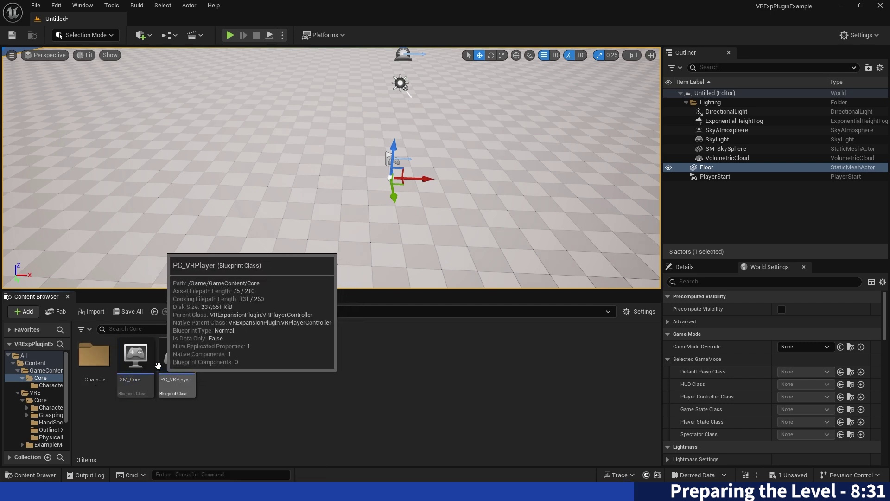
- Open GM_Core, set its Player Controller Class to PC_VRPlayer and compile the blueprint
{"action": "left_click", "coordinate": [136, 361]}
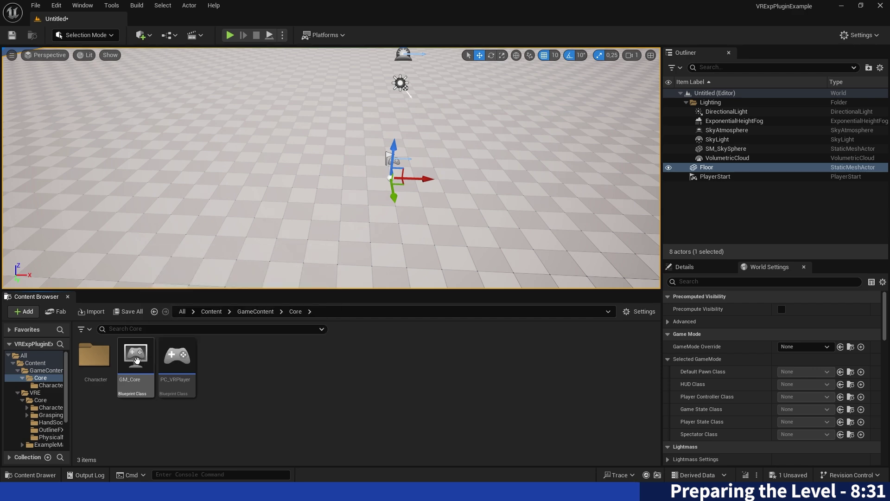
{"action": "double_click", "coordinate": [136, 361]}
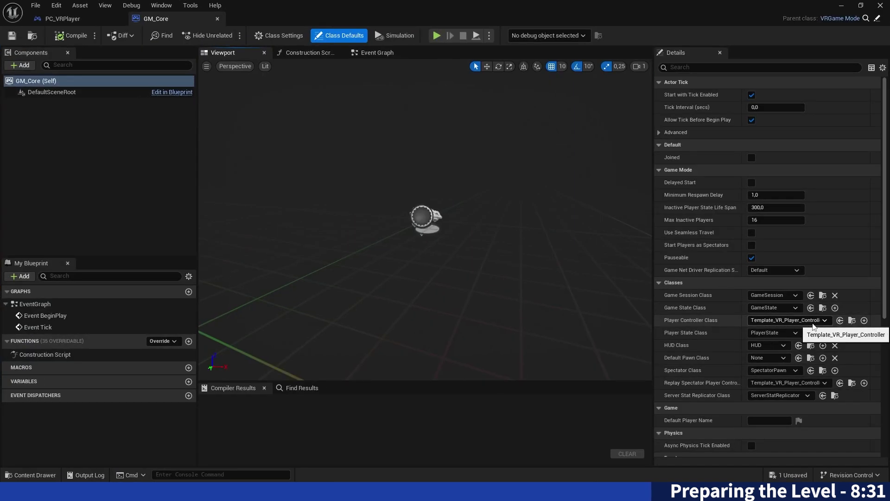
{"action": "left_click", "coordinate": [824, 320]}
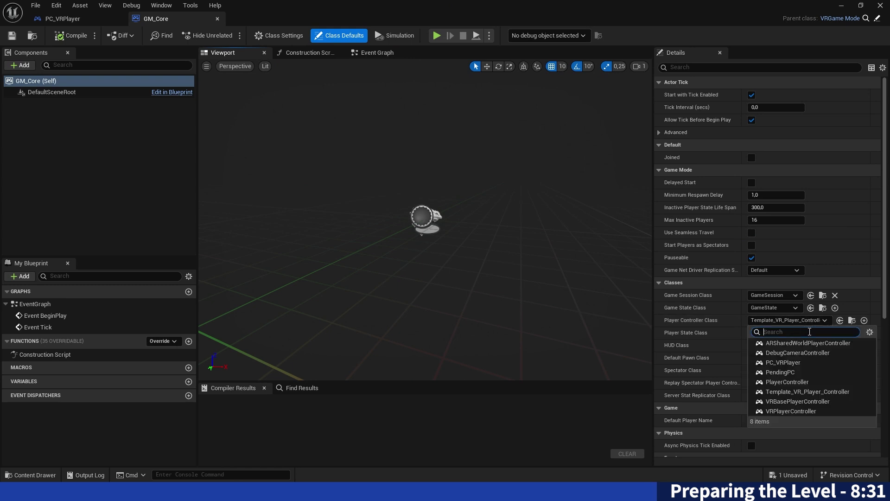
{"action": "type", "text": "PC_"}
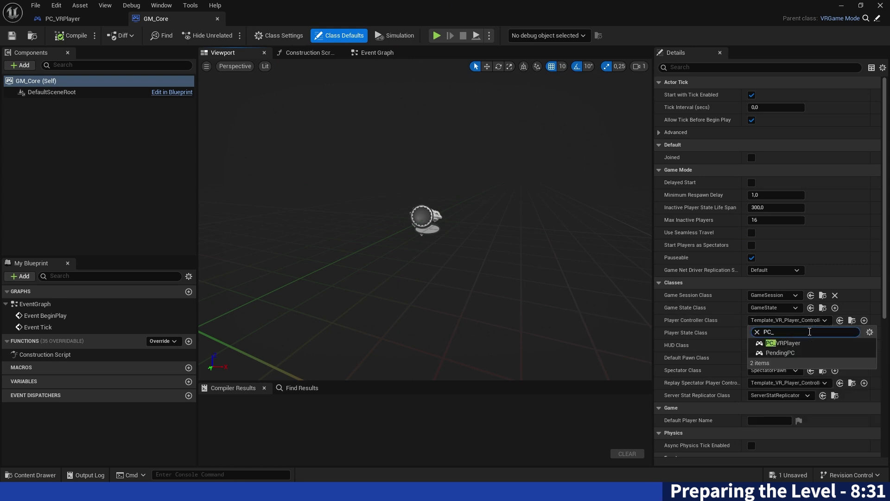
{"action": "left_click", "coordinate": [783, 343]}
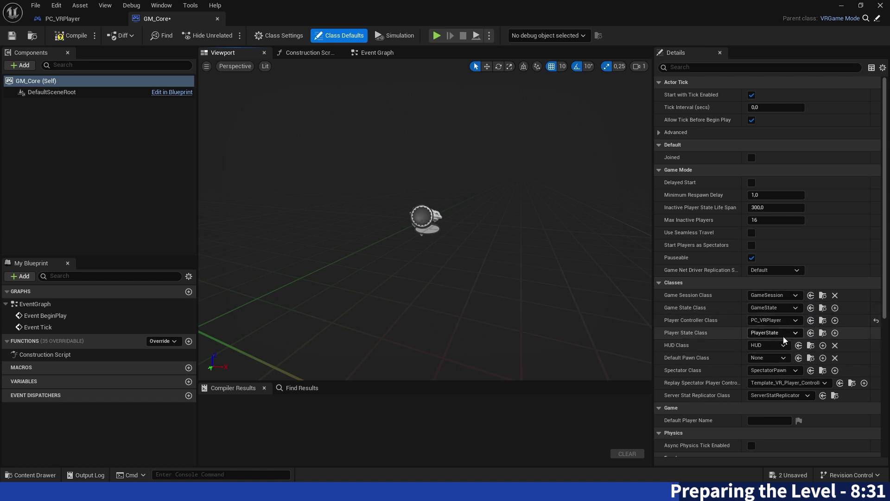
{"action": "left_click_drag", "start_coordinate": [430, 147], "coordinate": [454, 138]}
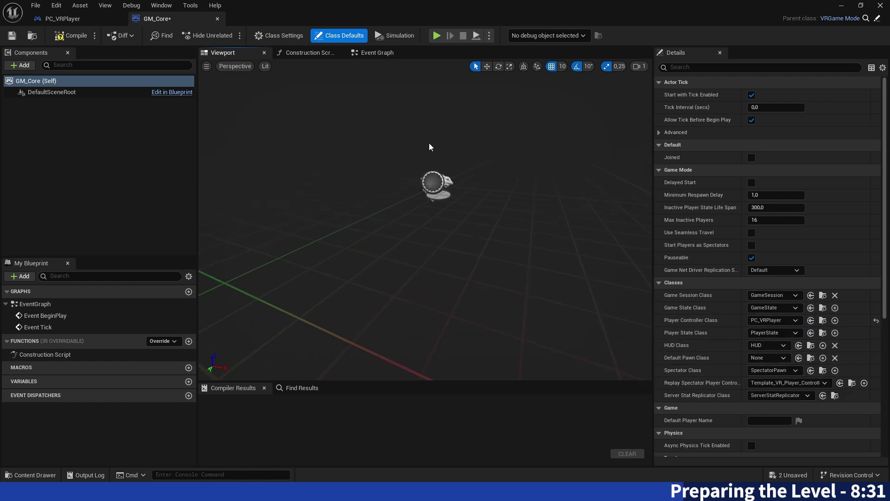
{"action": "left_click", "coordinate": [81, 38]}
- Assign GM_Core as the level's GameMode Override in the World Settings
{"action": "key", "text": "alt+Tab"}
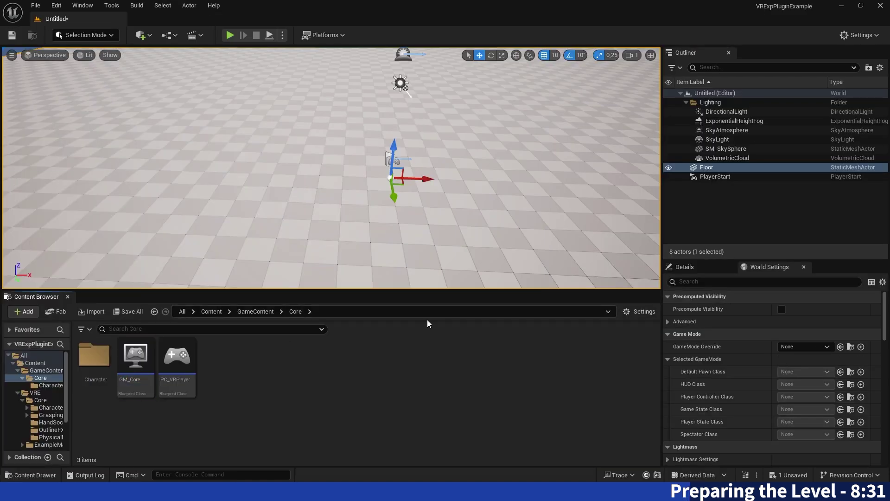
{"action": "left_click_drag", "start_coordinate": [134, 359], "coordinate": [804, 347]}
{"action": "right_click_drag", "start_coordinate": [306, 120], "coordinate": [288, 99]}
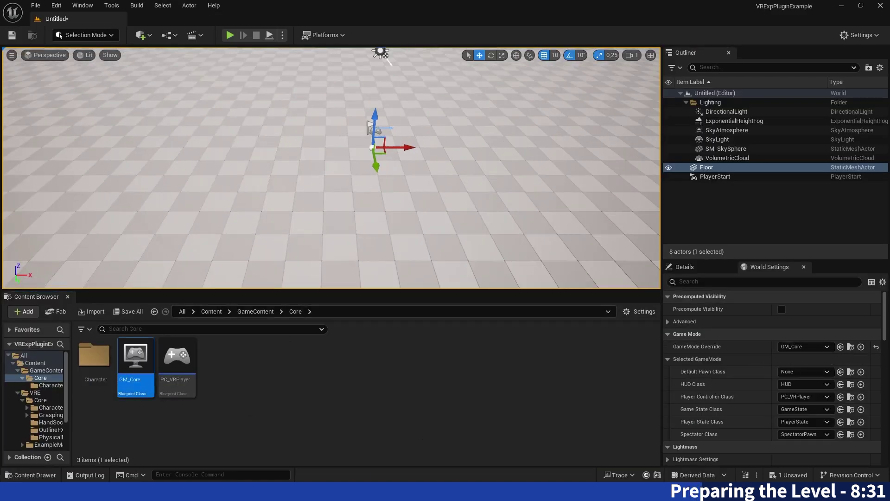
{"action": "key", "text": "ctrl+s"}
{"action": "key", "text": "Escape"}
- Playtest the level, inspect the spawned FPS_OwnVRCharacter actor in the Outliner, and stop the session
{"action": "key", "text": "alt+p"}
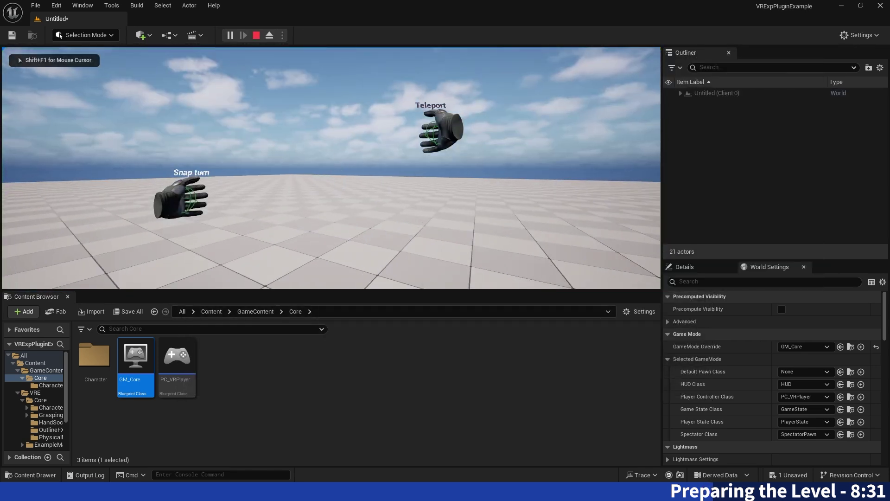
{"action": "left_click_drag", "start_coordinate": [715, 59], "coordinate": [323, 77]}
{"action": "left_click", "coordinate": [727, 178]}
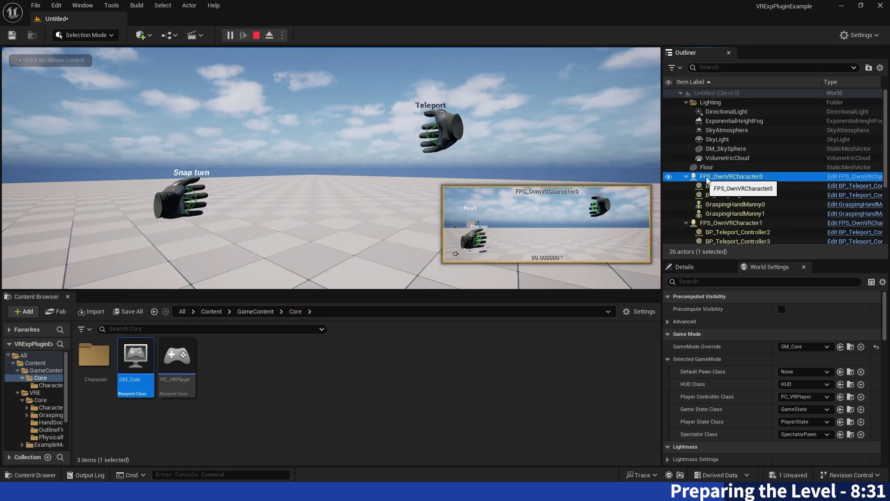
{"action": "scroll", "coordinate": [731, 219], "scroll_direction": "down", "scroll_amount": 1}
{"action": "double_click", "coordinate": [94, 356]}
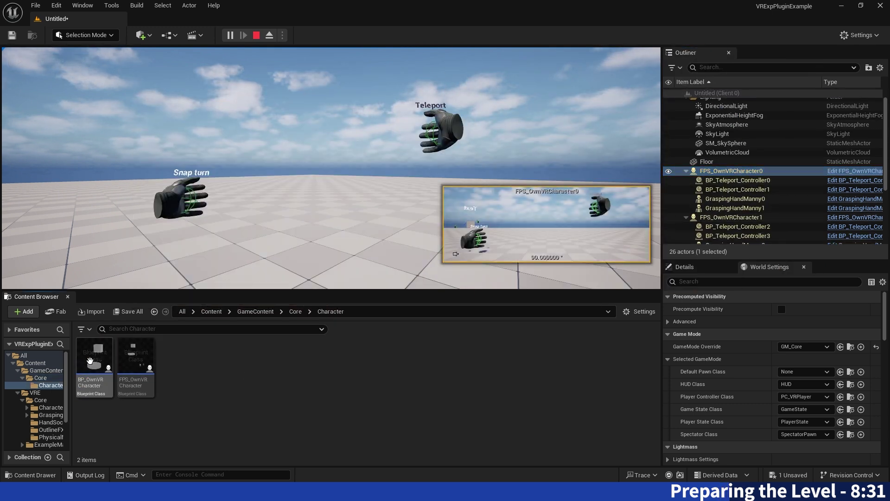
{"action": "left_click", "coordinate": [256, 35]}
- Review the folder structure of GameContent and VRE in the project's Content folder
{"action": "left_click", "coordinate": [262, 311]}
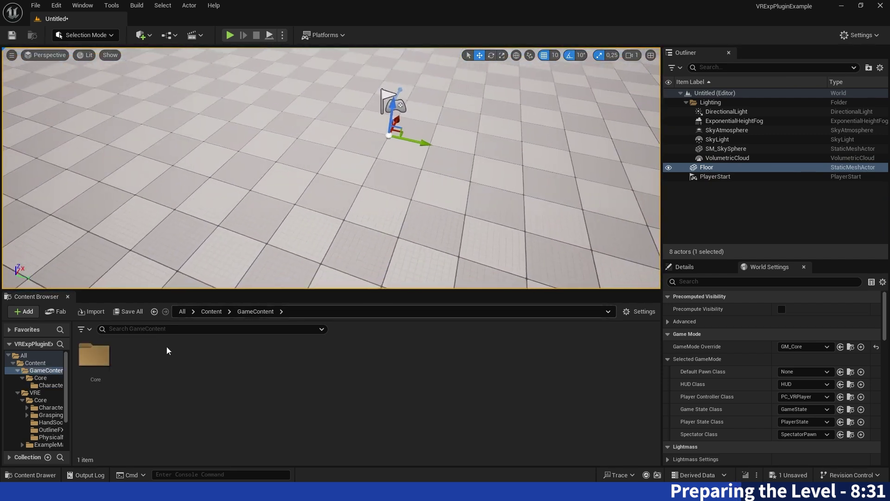
{"action": "double_click", "coordinate": [95, 357]}
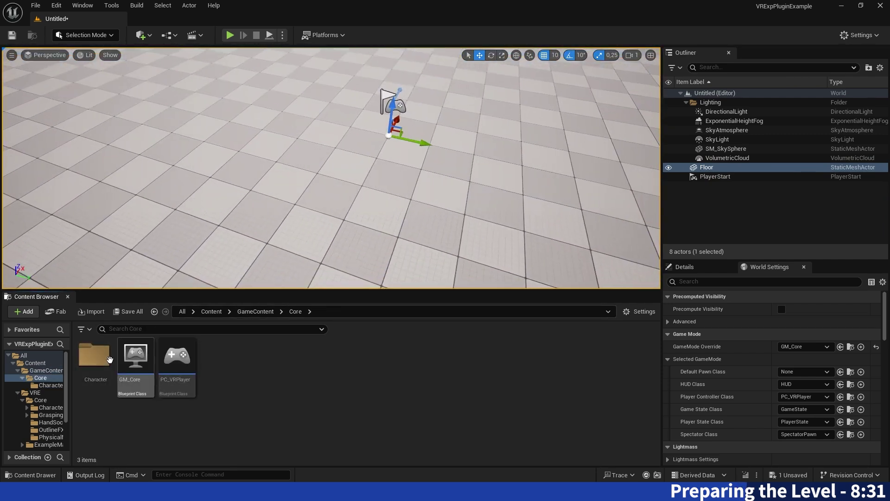
{"action": "left_click", "coordinate": [211, 311]}
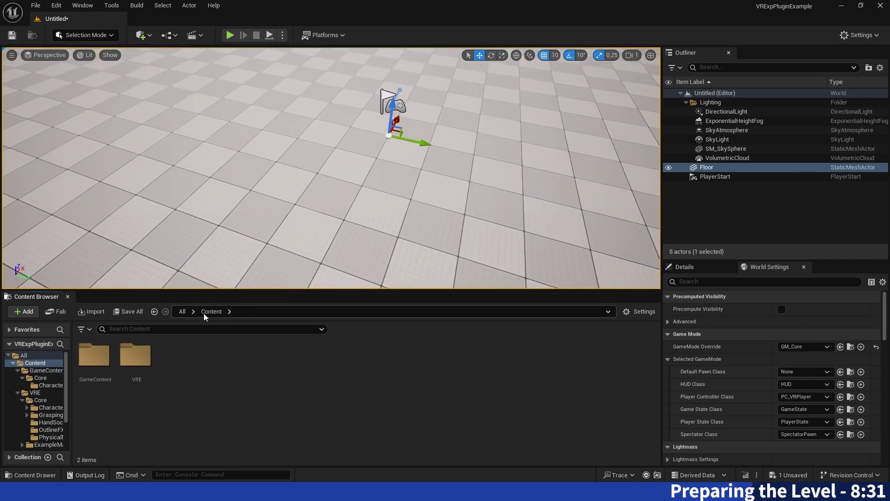
{"action": "double_click", "coordinate": [136, 357]}
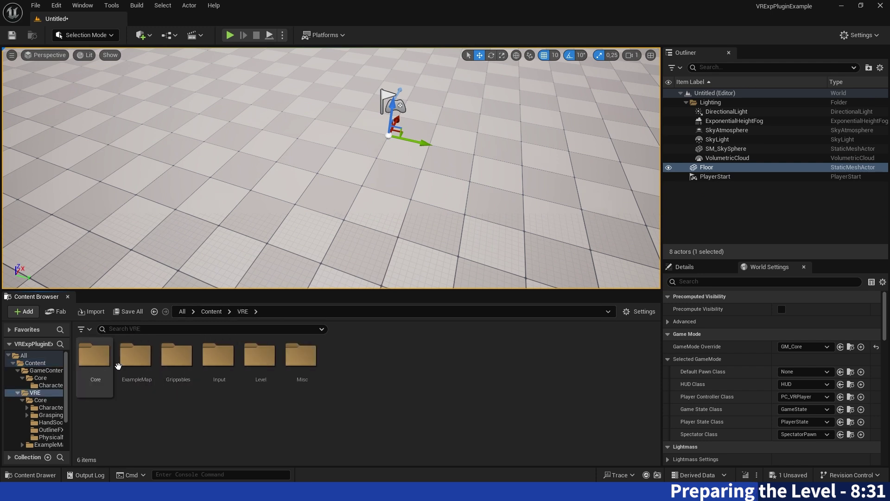
{"action": "left_click", "coordinate": [211, 311]}
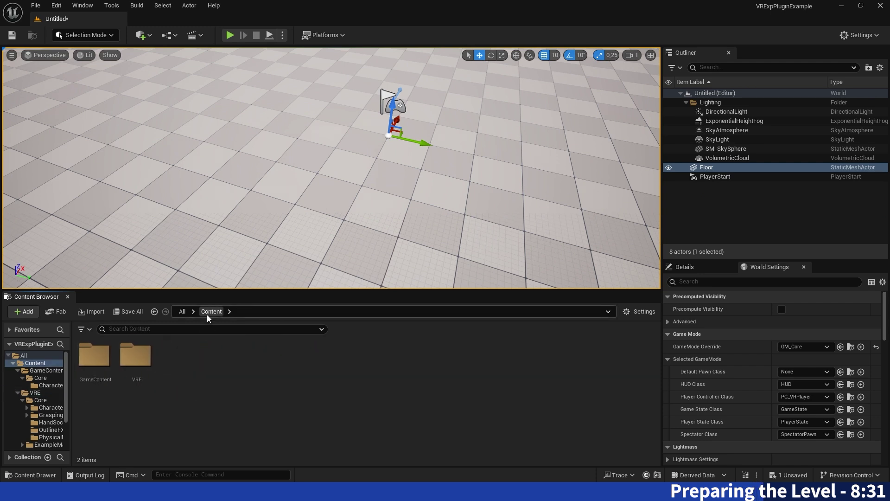
{"action": "double_click", "coordinate": [134, 356]}
{"action": "left_click", "coordinate": [211, 311]}
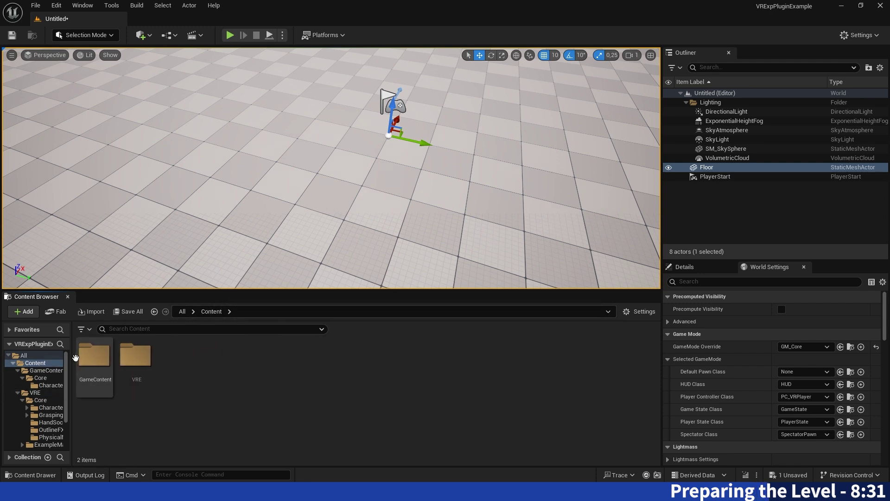
- Open the FPS_OwnVRCharacter blueprint from GameContent/Core/Character and show its viewport
{"action": "double_click", "coordinate": [97, 356]}
{"action": "double_click", "coordinate": [97, 356]}
{"action": "double_click", "coordinate": [98, 356]}
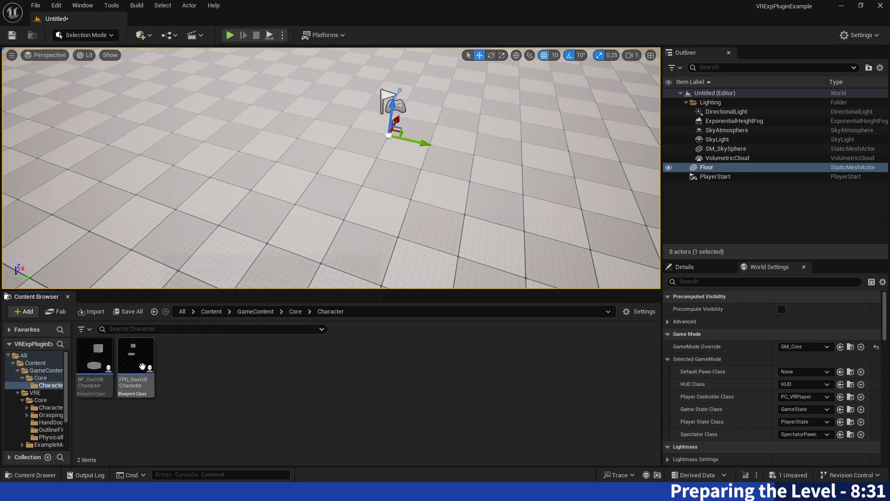
{"action": "left_click", "coordinate": [135, 356]}
{"action": "double_click", "coordinate": [135, 356]}
{"action": "left_click", "coordinate": [261, 54]}
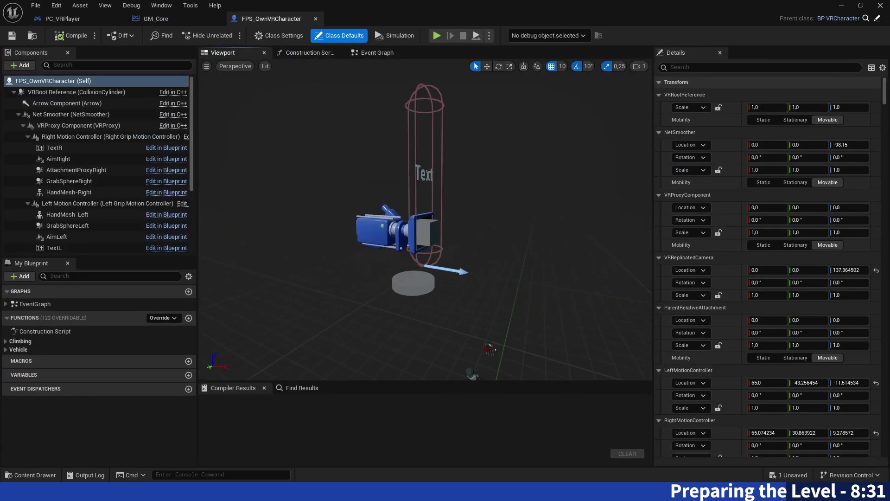
- Replace the CubeMaterial on the character's head cube with a red material and compile FPS_OwnVRCharacter
{"action": "left_click", "coordinate": [427, 232]}
{"action": "key", "text": "f"}
{"action": "left_click", "coordinate": [816, 285]}
{"action": "type", "text": "gree"}
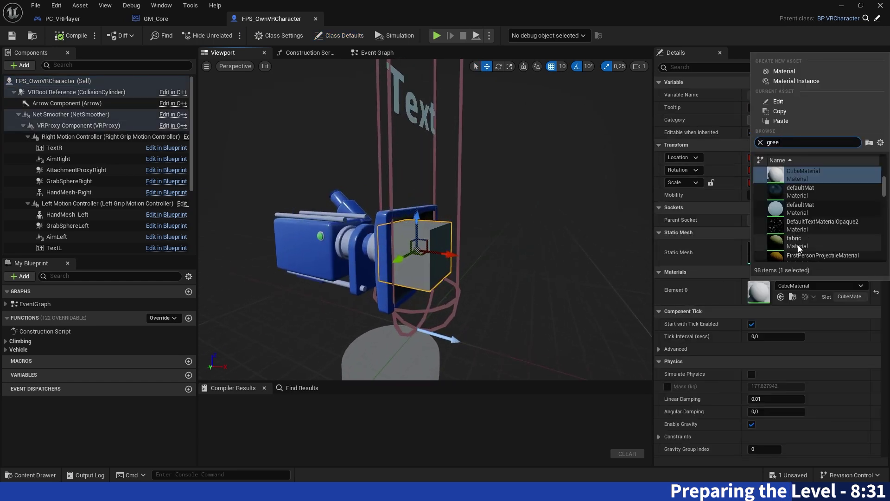
{"action": "left_click", "coordinate": [819, 169]}
{"action": "left_click", "coordinate": [66, 39]}
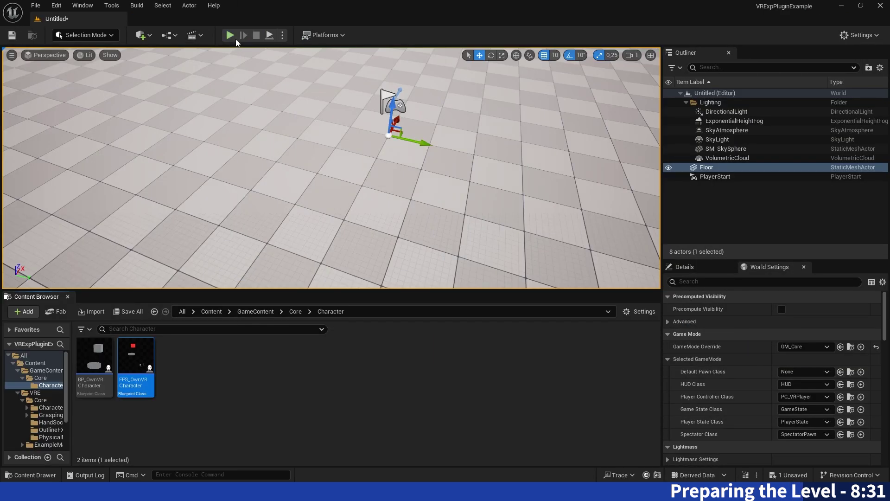
- Playtest the level to check the recoloured head cube on the other player's character, and stop the session
{"action": "left_click", "coordinate": [230, 36]}
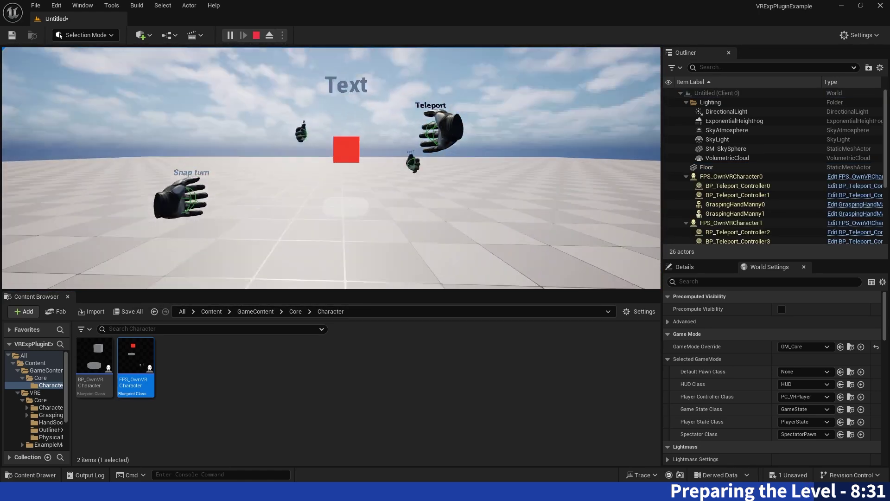
{"action": "key", "text": "Escape"}
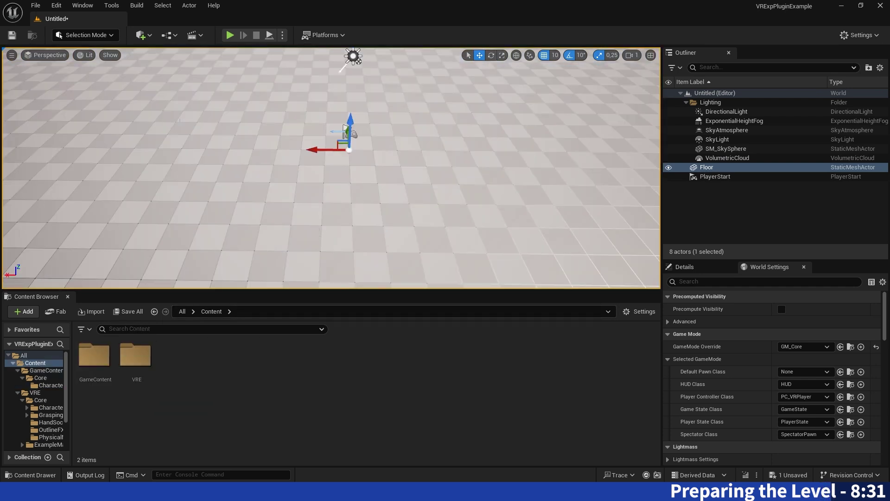
{"action": "right_click_drag", "start_coordinate": [331, 185], "coordinate": [331, 157]}
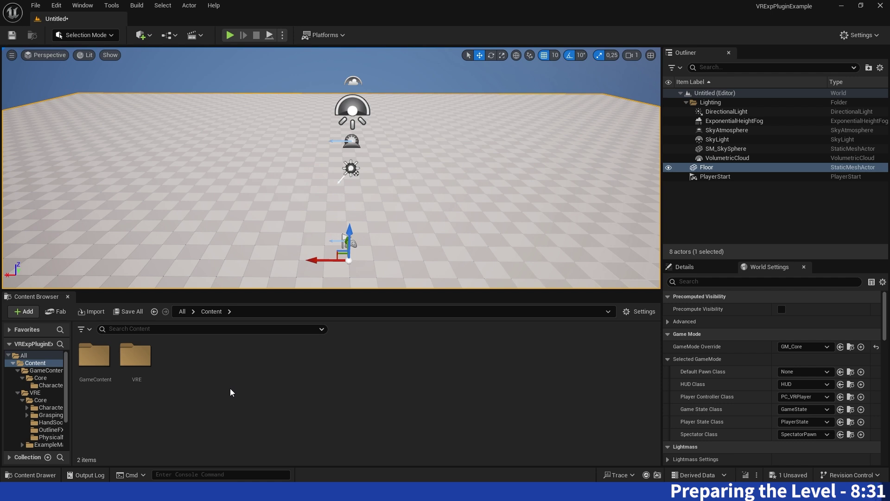
- Open the Unreal Project Browser and set up a Blank project from the Games category named VRMPTut
{"action": "key", "text": "super"}
{"action": "type", "text": "epic"}
{"action": "key", "text": "Return"}
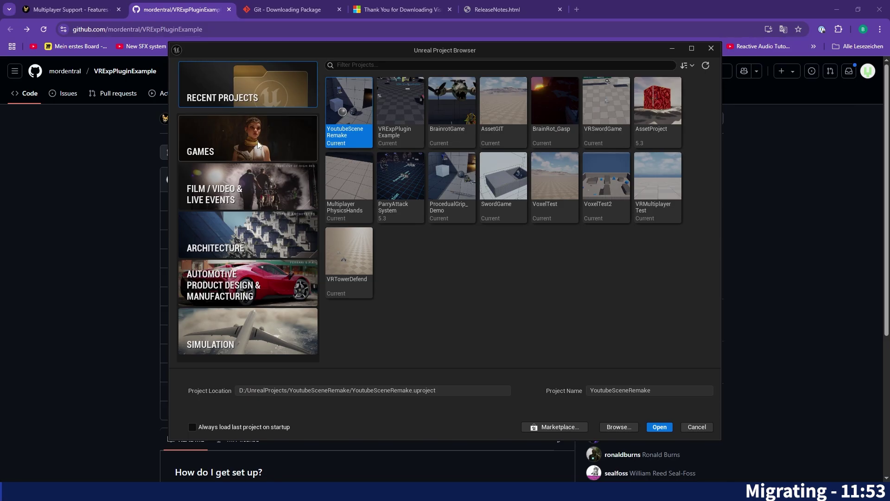
{"action": "left_click", "coordinate": [257, 141]}
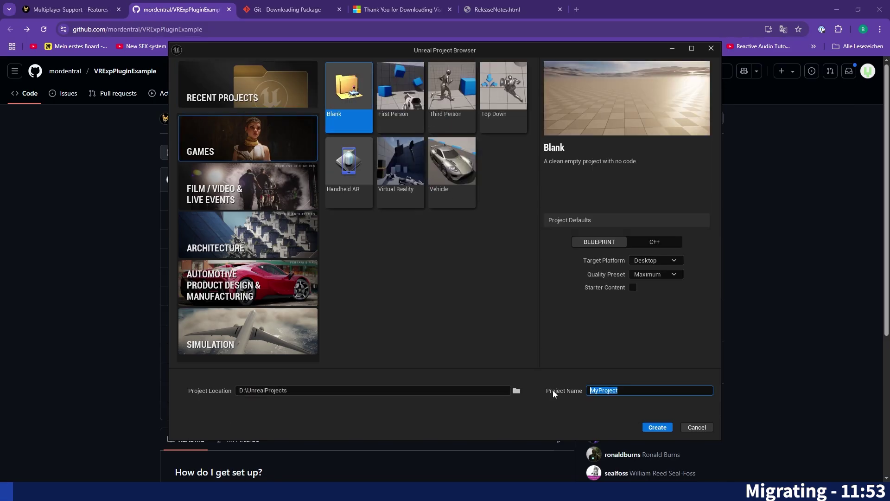
{"action": "key", "text": "BackSpace"}
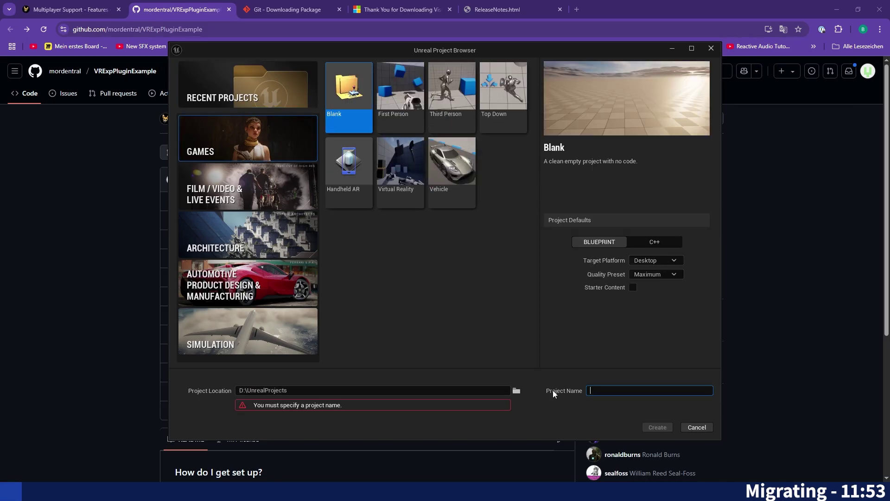
{"action": "type", "text": "VRMPTut"}
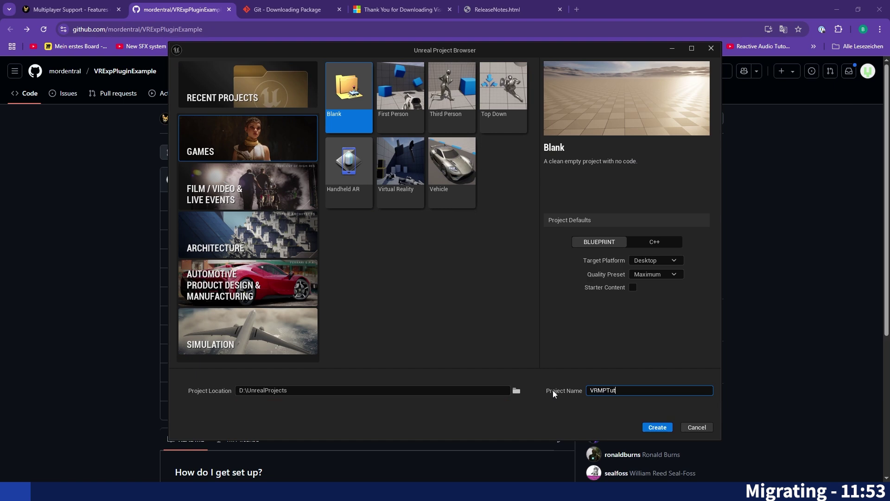
- Set the project location to the TutorialProjects folder on drive D: and create the project
{"action": "left_click", "coordinate": [516, 391]}
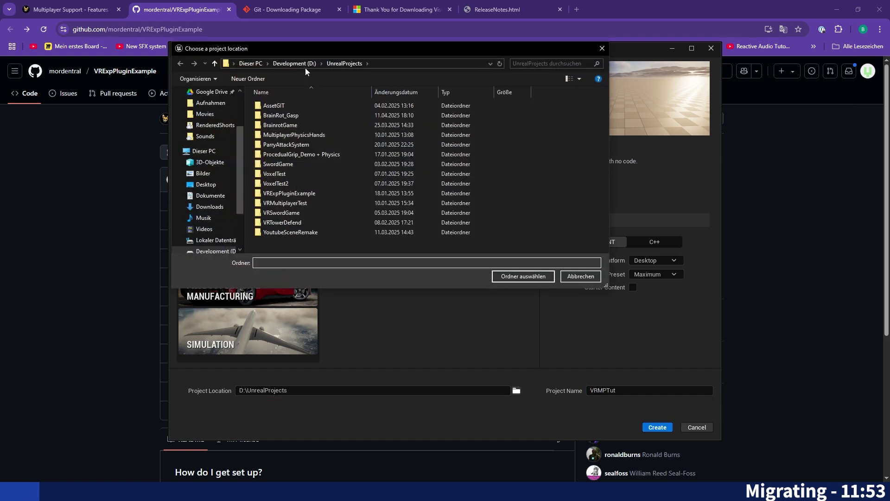
{"action": "left_click", "coordinate": [299, 65]}
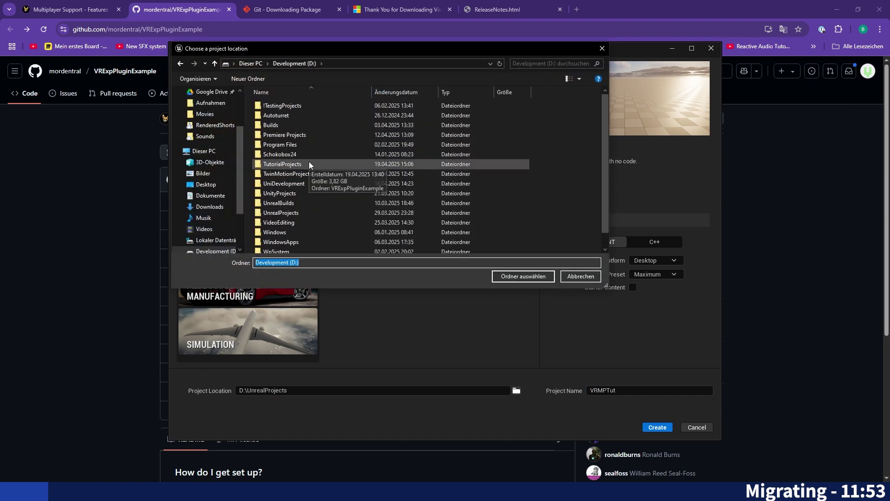
{"action": "double_click", "coordinate": [282, 164]}
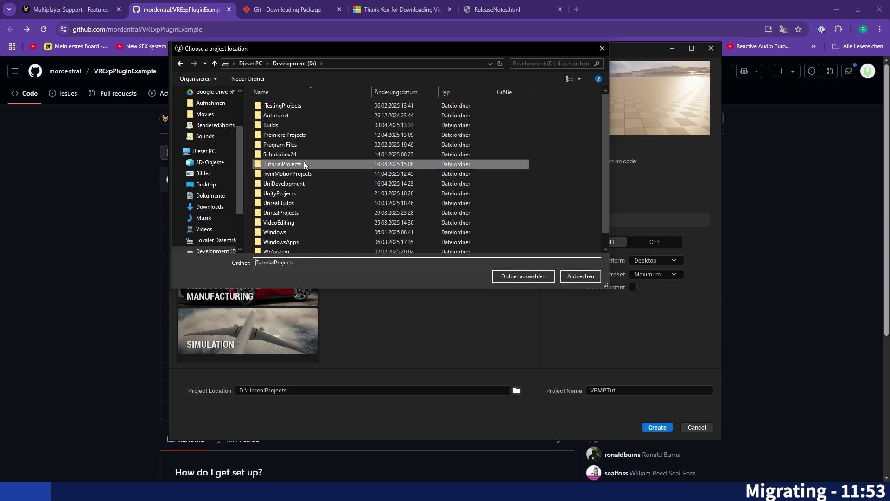
{"action": "left_click", "coordinate": [520, 277]}
{"action": "left_click", "coordinate": [658, 427]}
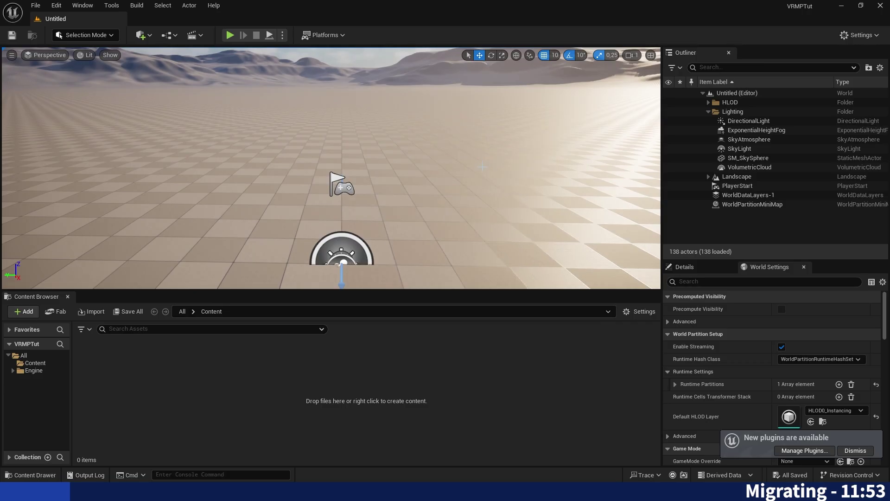
- Close the new VRMPTut project without saving its untitled level
{"action": "key", "text": "ctrl+s"}
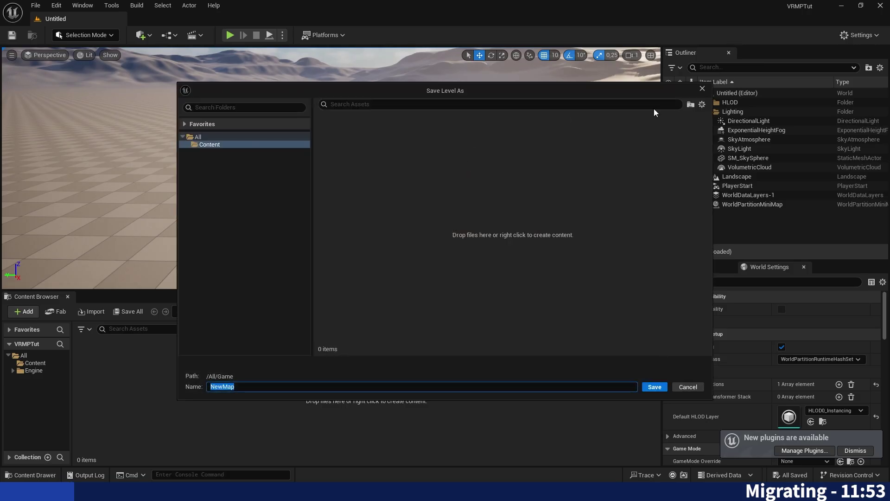
{"action": "left_click", "coordinate": [702, 89]}
{"action": "left_click", "coordinate": [879, 6]}
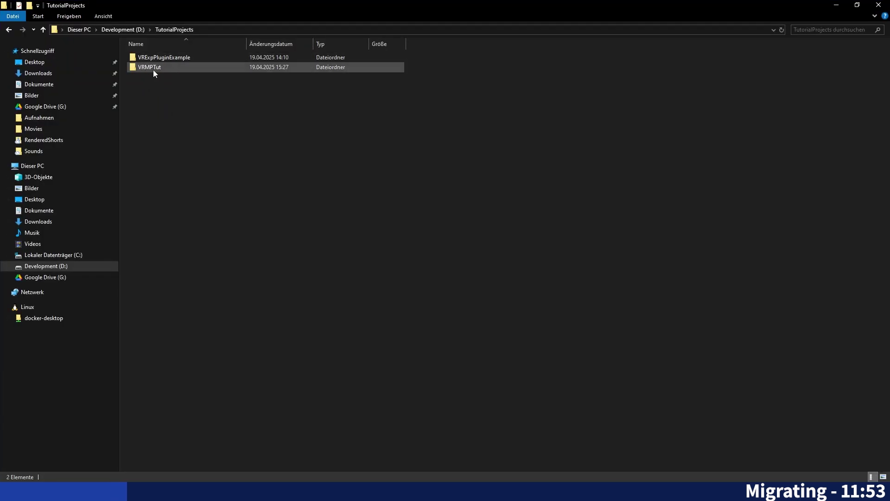
- Copy the Plugins folder from VRExpPluginExample into the VRMPTut project folder and open the VRMPTut project
{"action": "double_click", "coordinate": [174, 56]}
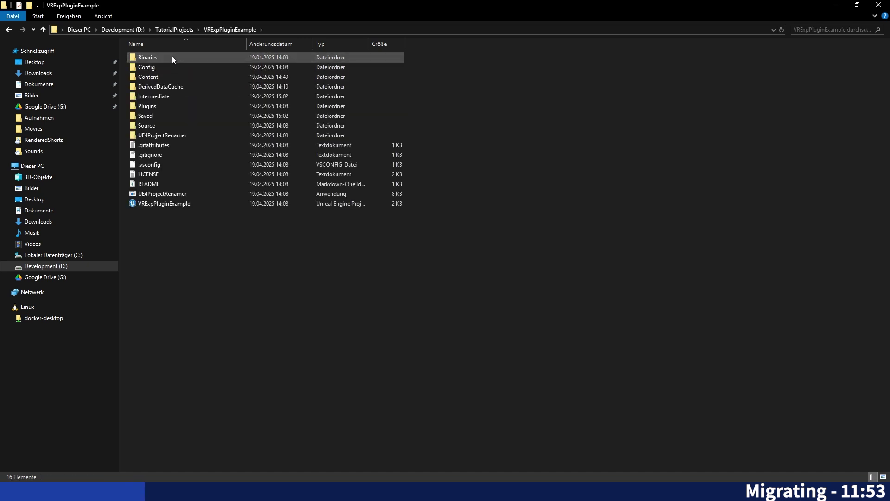
{"action": "left_click", "coordinate": [158, 106]}
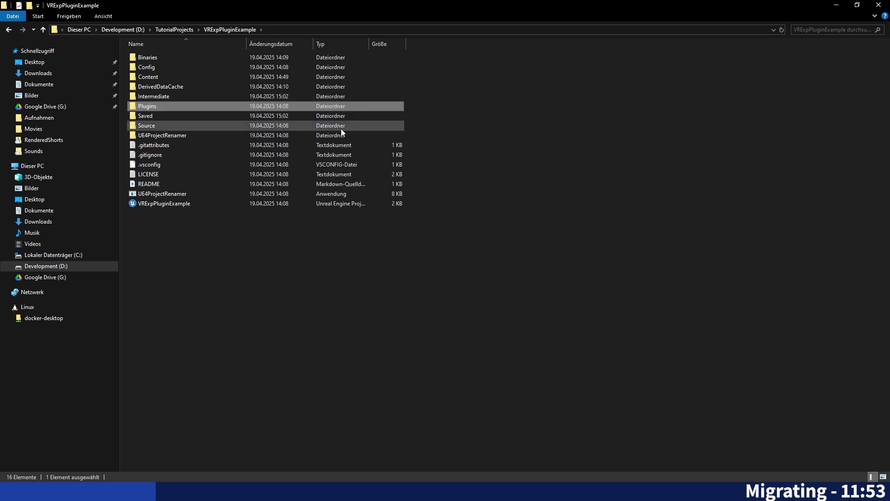
{"action": "left_click", "coordinate": [174, 29]}
{"action": "double_click", "coordinate": [160, 67]}
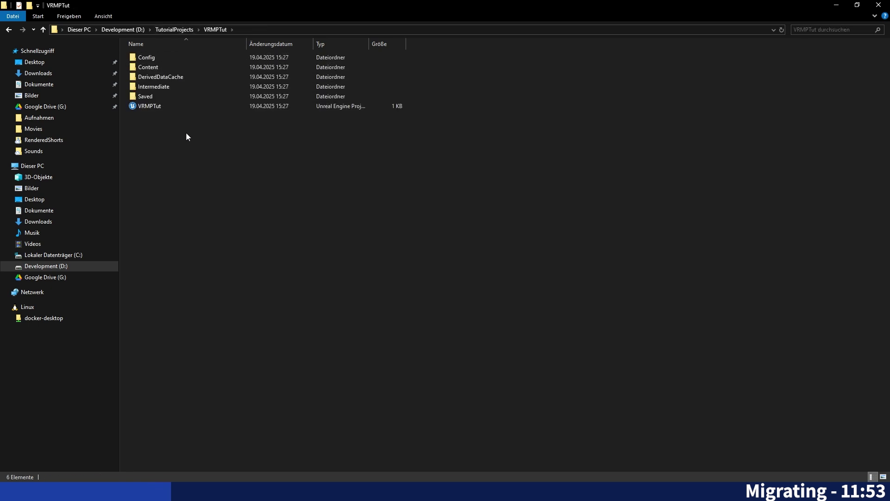
{"action": "key", "text": "ctrl+v"}
{"action": "left_click", "coordinate": [185, 146]}
{"action": "double_click", "coordinate": [168, 118]}
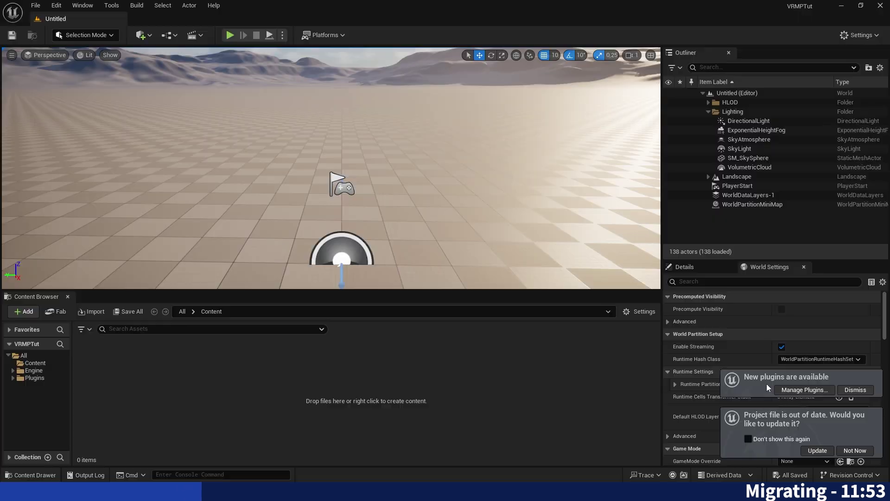
- Enable the OpenXR and OpenXRExpansionPlugin plugins for the project and restart the editor
{"action": "left_click", "coordinate": [805, 393]}
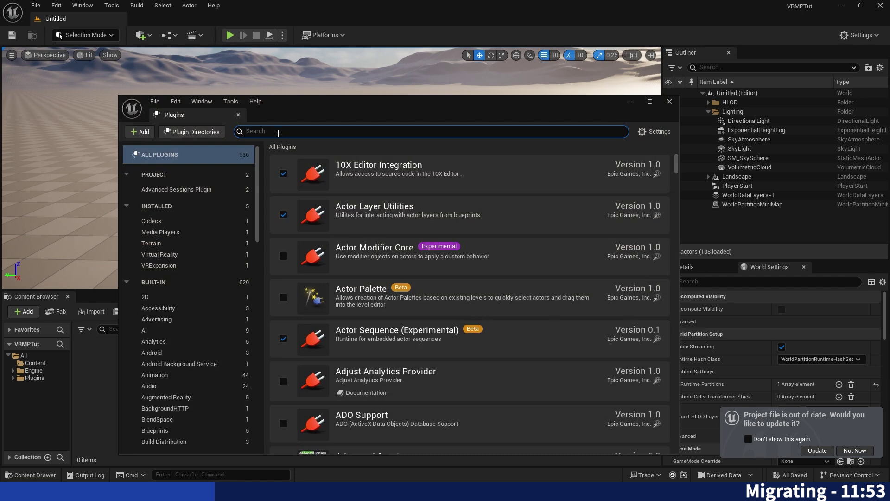
{"action": "left_click", "coordinate": [669, 101]}
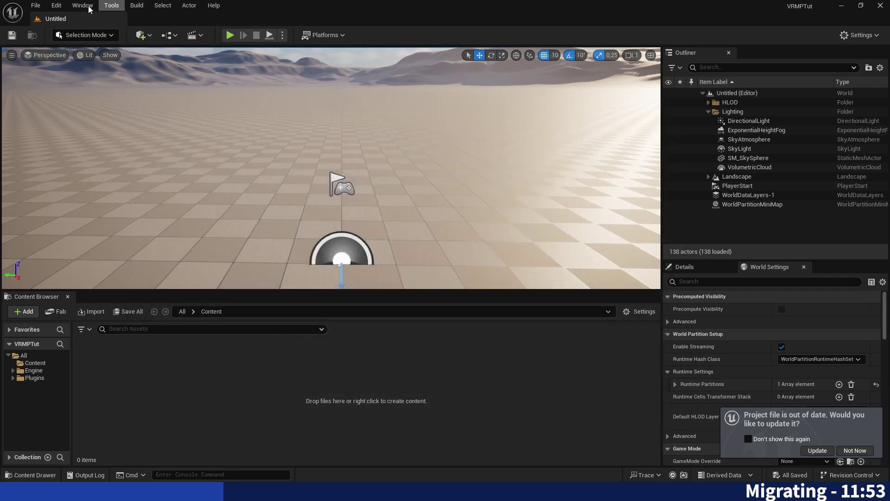
{"action": "left_click", "coordinate": [56, 5]}
{"action": "left_click", "coordinate": [74, 161]}
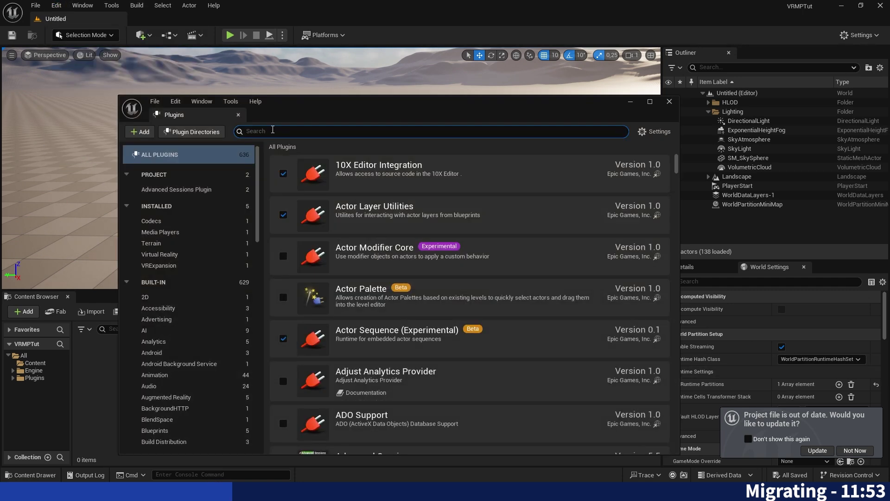
{"action": "type", "text": "XR"}
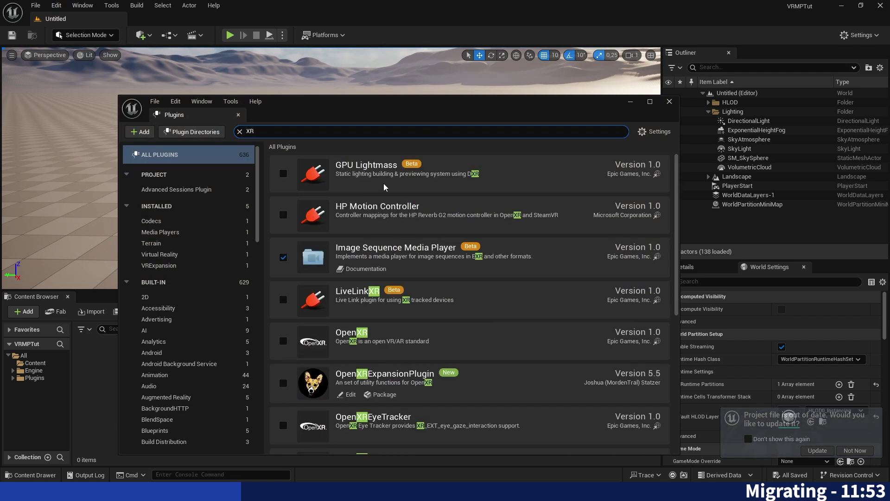
{"action": "left_click", "coordinate": [282, 343]}
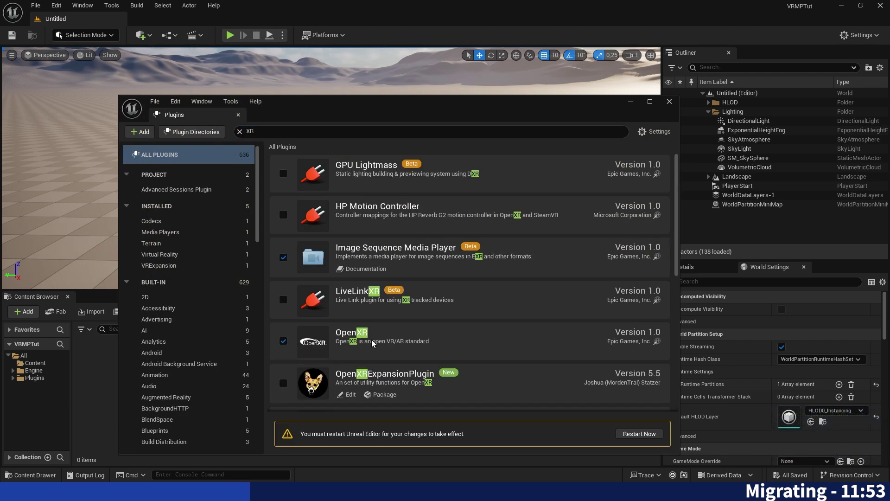
{"action": "left_click", "coordinate": [283, 384]}
{"action": "scroll", "coordinate": [399, 364], "scroll_direction": "down", "scroll_amount": 1}
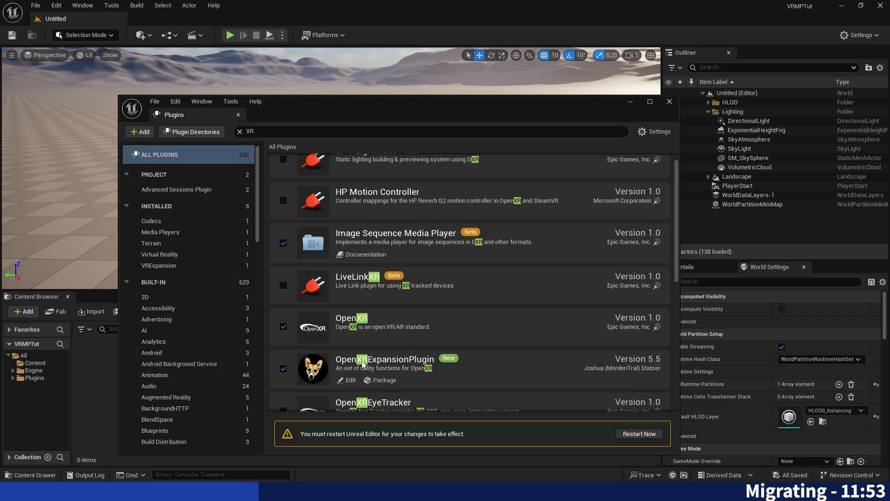
{"action": "scroll", "coordinate": [384, 369], "scroll_direction": "down", "scroll_amount": 1}
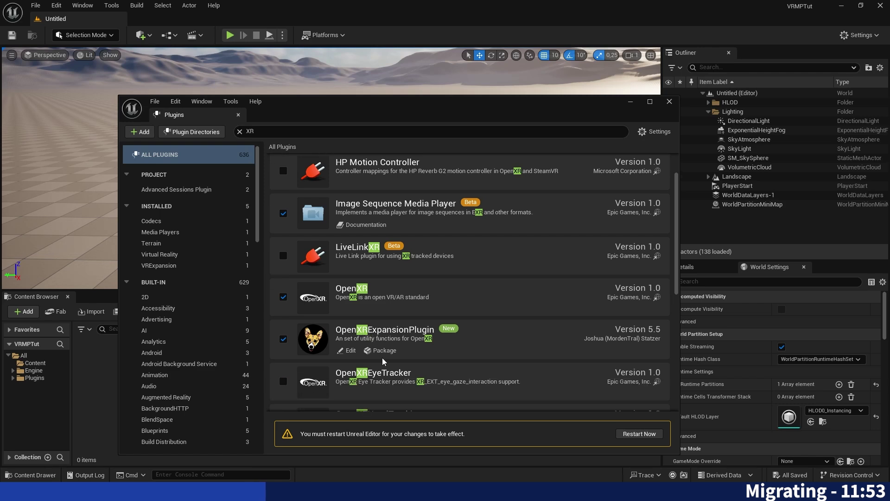
{"action": "left_click", "coordinate": [636, 433]}
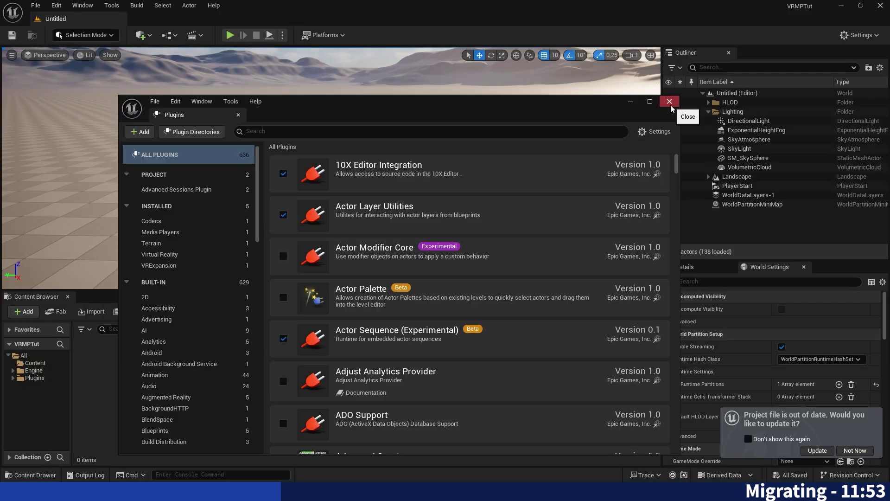
- Open the VRExpPluginExample project from the TutorialProjects folder and load the LVL_GamePlay level from GameContent/Scenes
{"action": "left_click", "coordinate": [742, 110]}
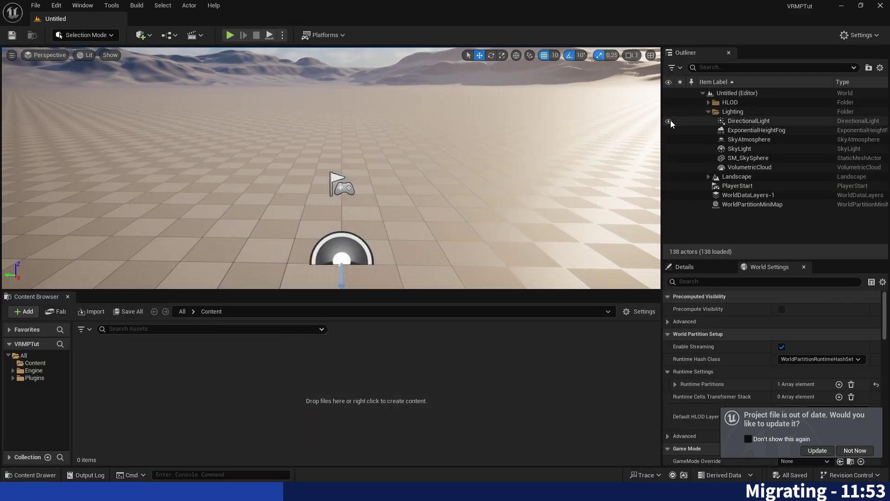
{"action": "left_click", "coordinate": [845, 5]}
{"action": "left_click", "coordinate": [179, 28]}
{"action": "double_click", "coordinate": [159, 57]}
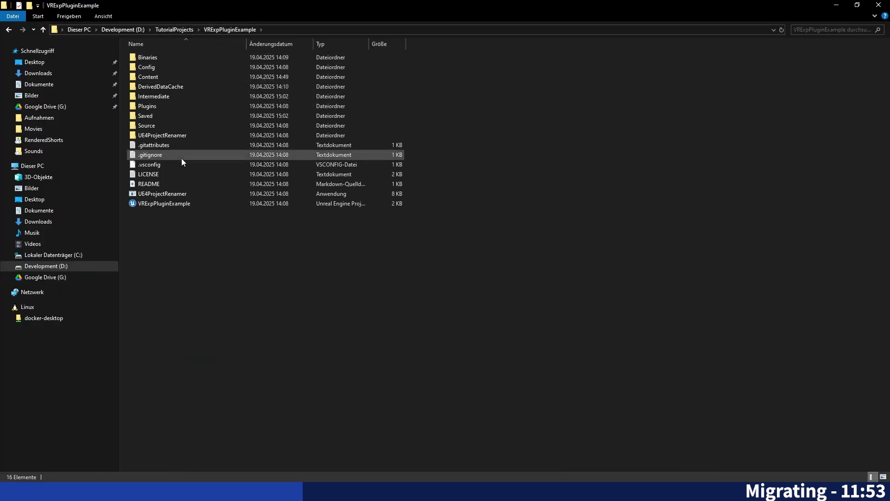
{"action": "left_click", "coordinate": [168, 206]}
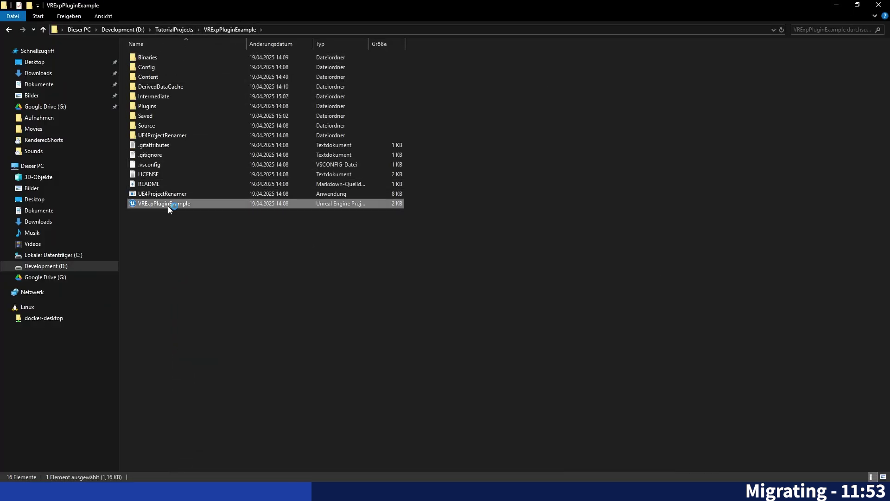
{"action": "double_click", "coordinate": [170, 205]}
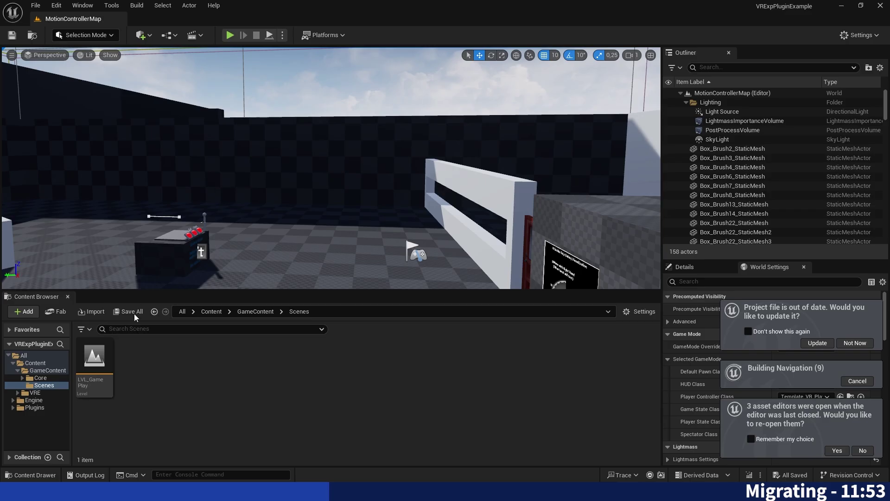
{"action": "double_click", "coordinate": [103, 358]}
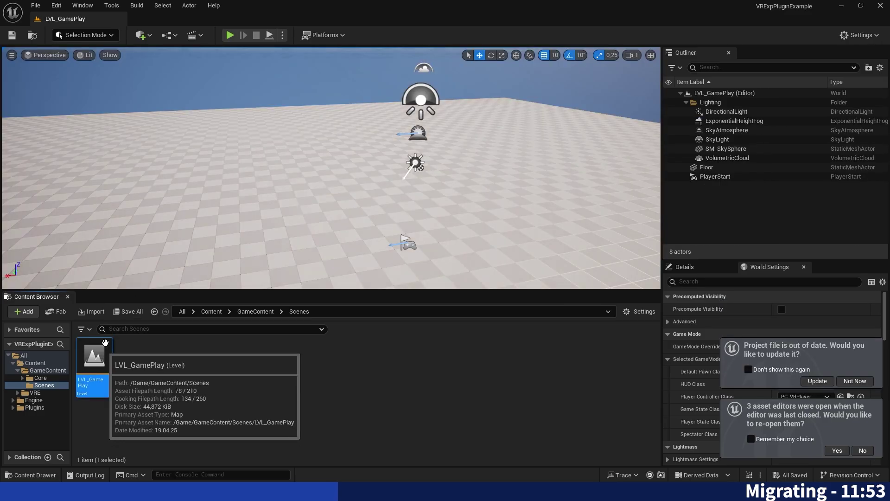
- Migrate the LVL_GamePlay level with all its listed dependencies to the Content folder of the VRMPTut project
{"action": "right_click", "coordinate": [101, 365]}
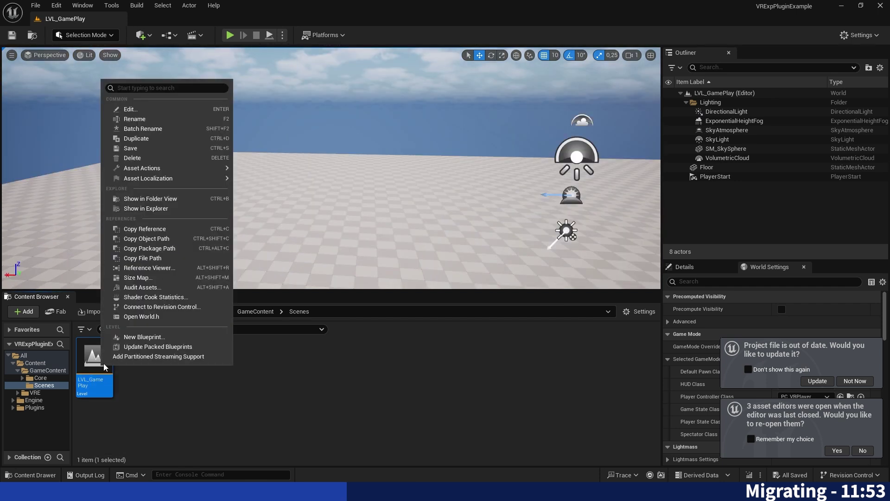
{"action": "mouse_move", "coordinate": [175, 169]}
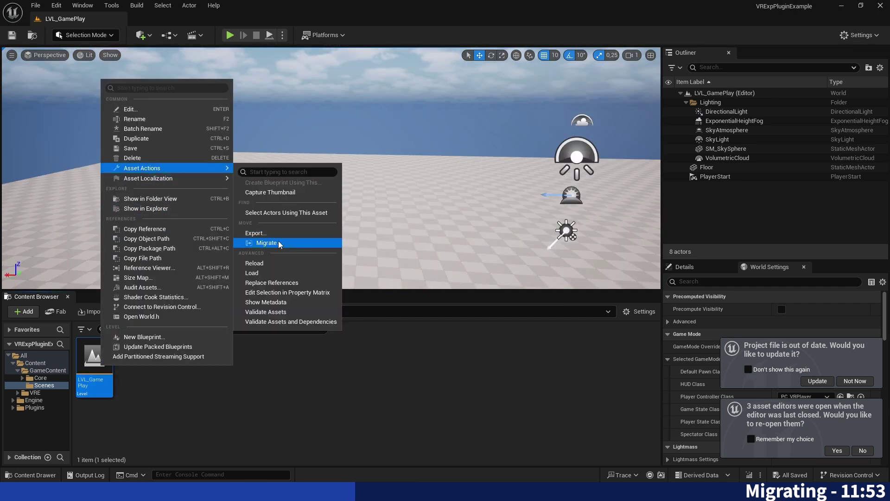
{"action": "left_click", "coordinate": [273, 242]}
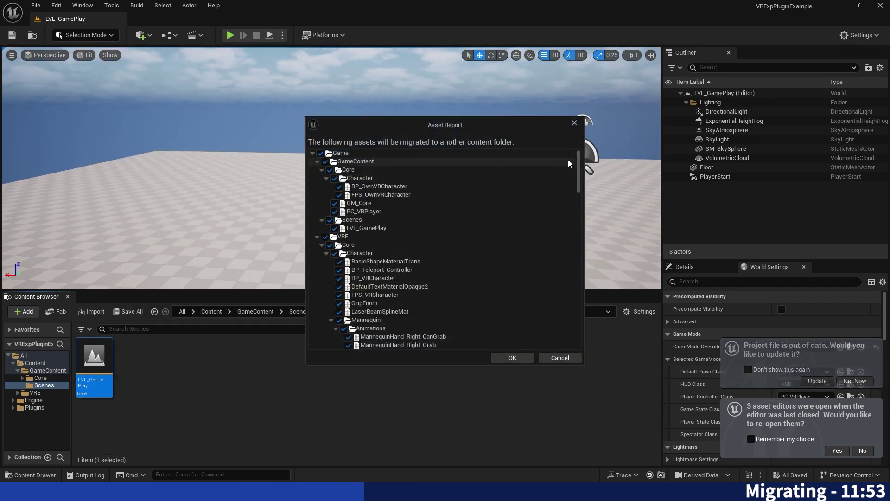
{"action": "left_click_drag", "start_coordinate": [579, 162], "coordinate": [566, 330]}
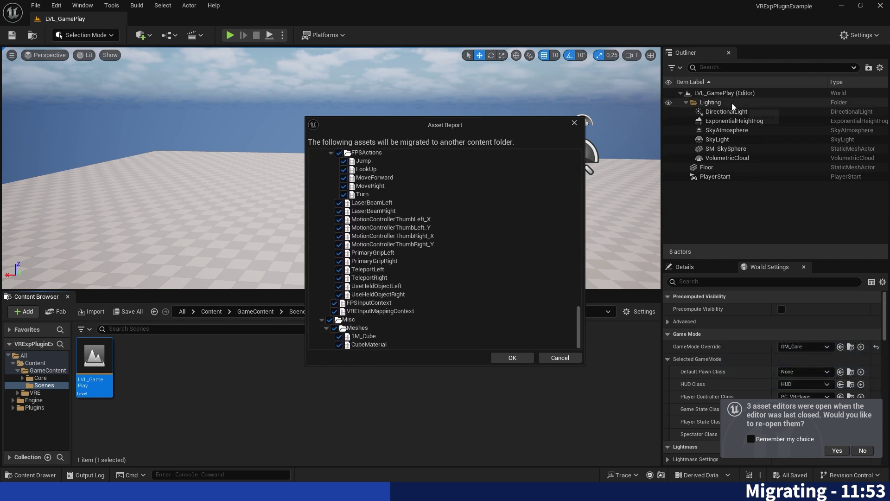
{"action": "left_click", "coordinate": [511, 357]}
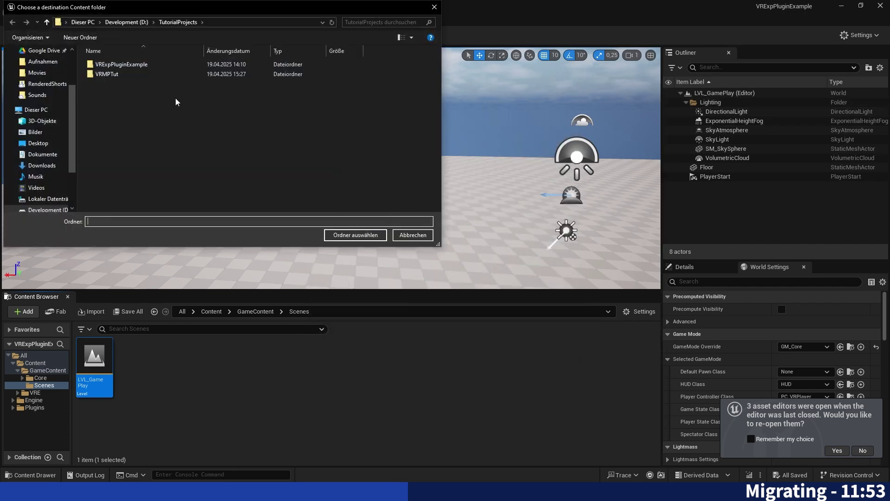
{"action": "double_click", "coordinate": [105, 75]}
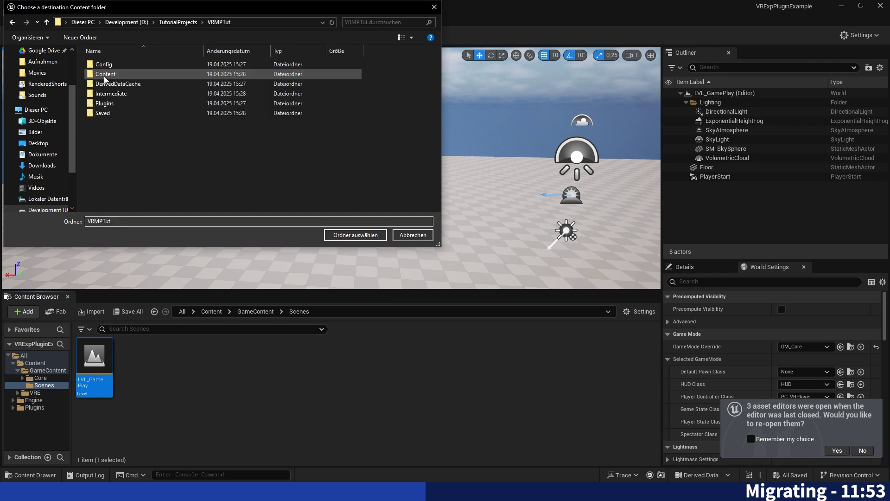
{"action": "left_click", "coordinate": [111, 75]}
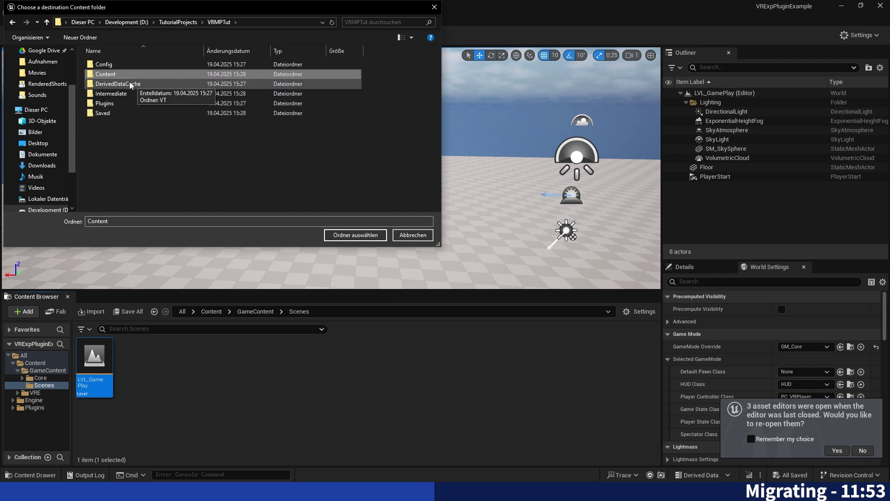
{"action": "left_click", "coordinate": [344, 237]}
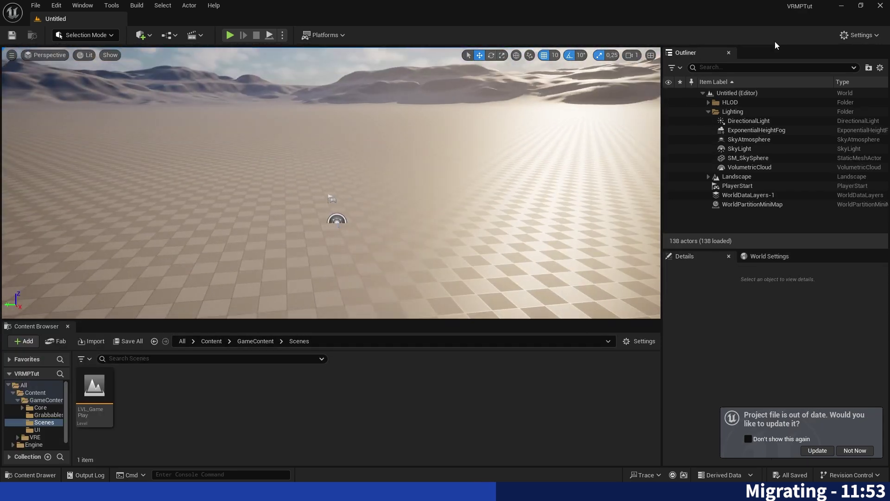
- Open the migrated LVL_GamePlay level from GameContent/Scenes in the VRMPTut project
{"action": "left_click", "coordinate": [211, 342]}
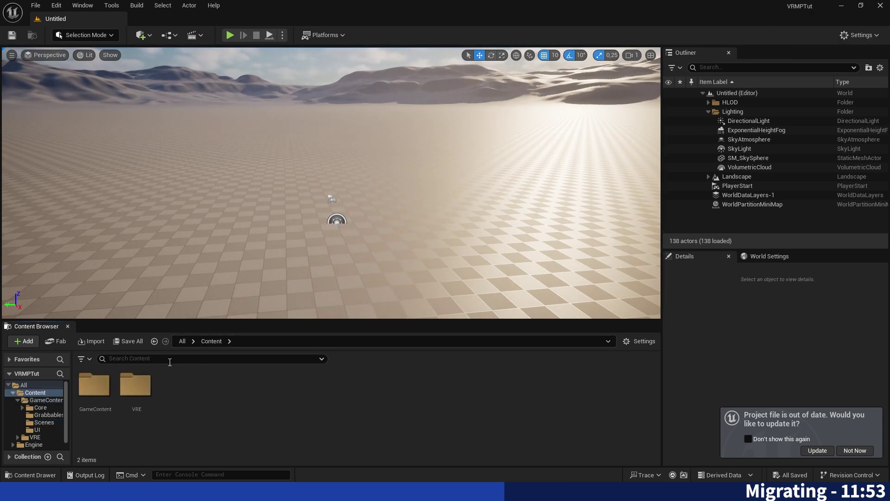
{"action": "double_click", "coordinate": [94, 385]}
{"action": "double_click", "coordinate": [177, 385]}
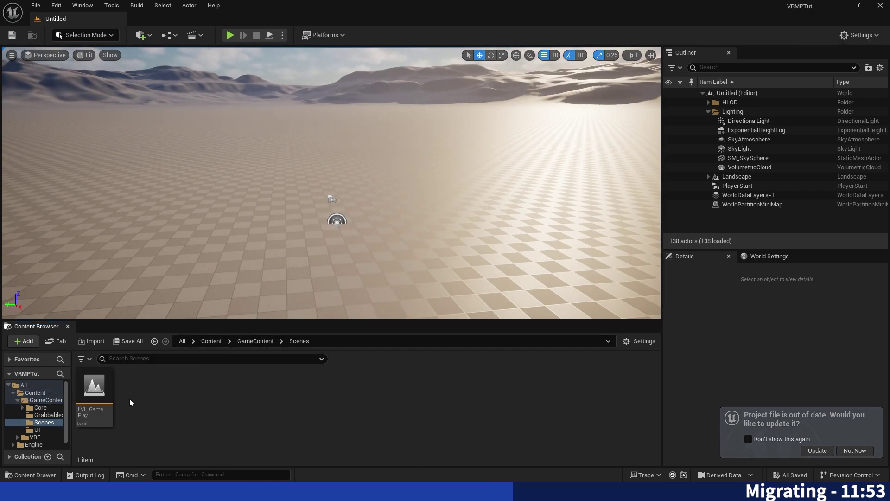
{"action": "double_click", "coordinate": [95, 386]}
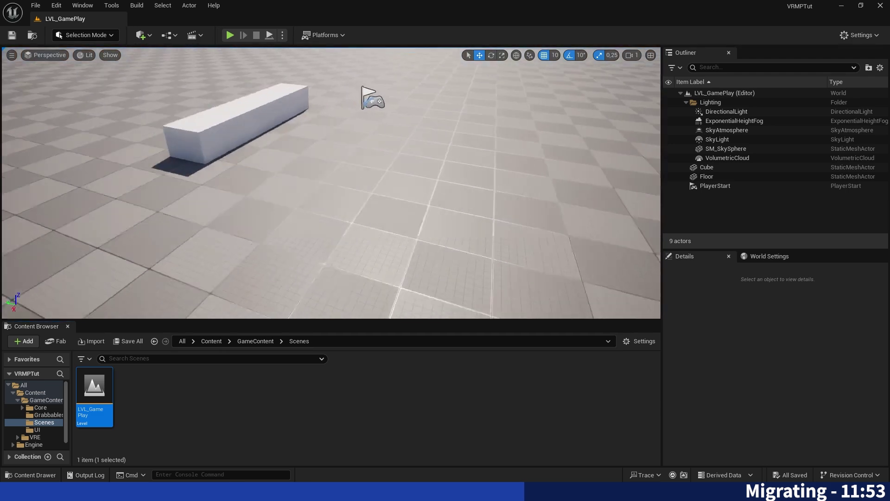
- Set the play options to 2 players with net mode Play As Listen Server, then test-play the level and stop
{"action": "right_click_drag", "start_coordinate": [379, 91], "coordinate": [379, 91]}
{"action": "left_click", "coordinate": [281, 35]}
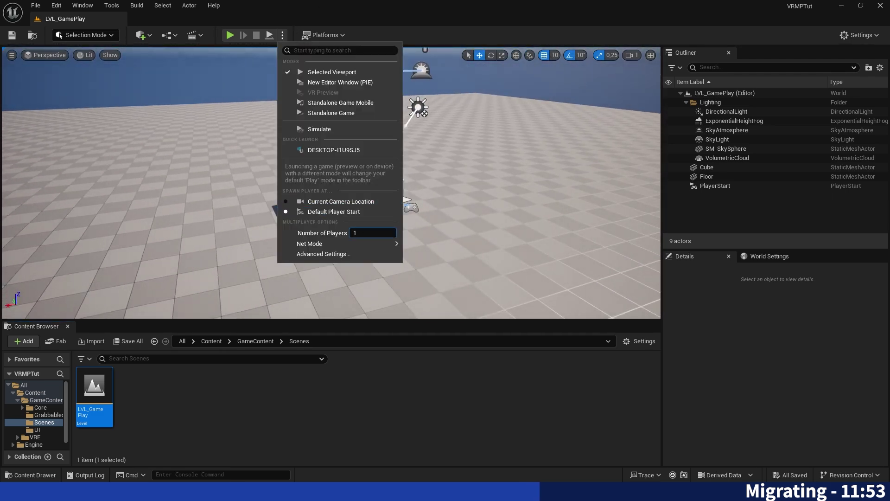
{"action": "type", "text": "2"}
{"action": "mouse_move", "coordinate": [355, 246]}
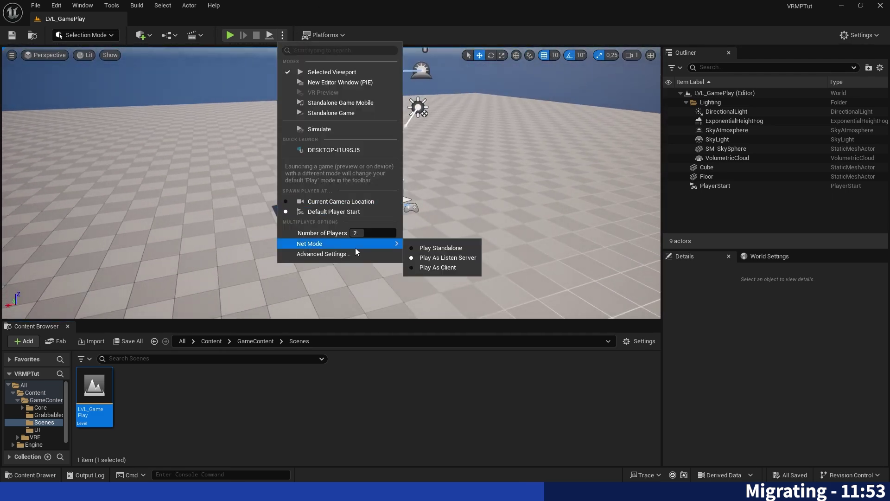
{"action": "left_click", "coordinate": [448, 258]}
{"action": "left_click", "coordinate": [229, 35]}
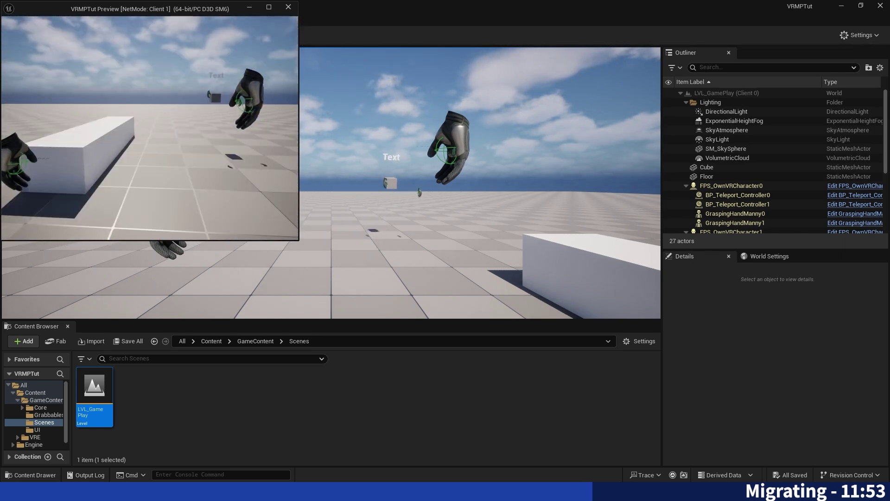
{"action": "key", "text": "Escape"}
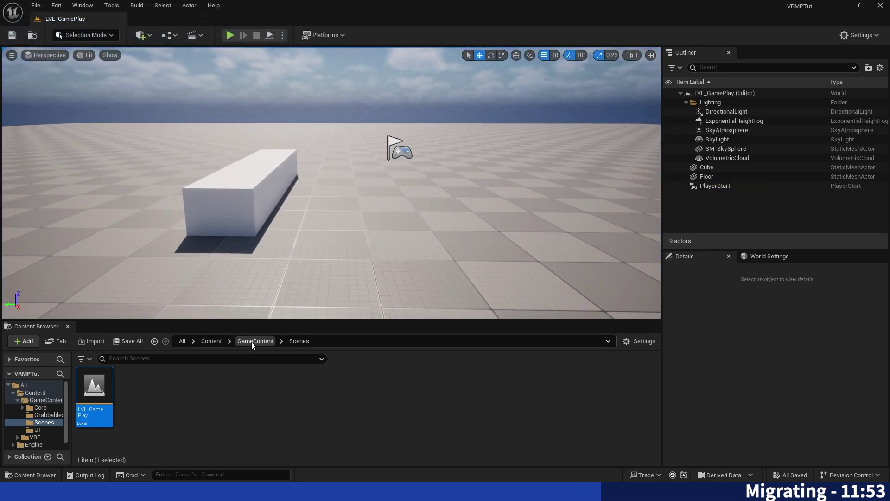
- Open FPS_OwnVRCharacter from GameContent/Core/Character, check its parent class in the class settings, and close the blueprint
{"action": "left_click", "coordinate": [251, 342]}
{"action": "double_click", "coordinate": [95, 387]}
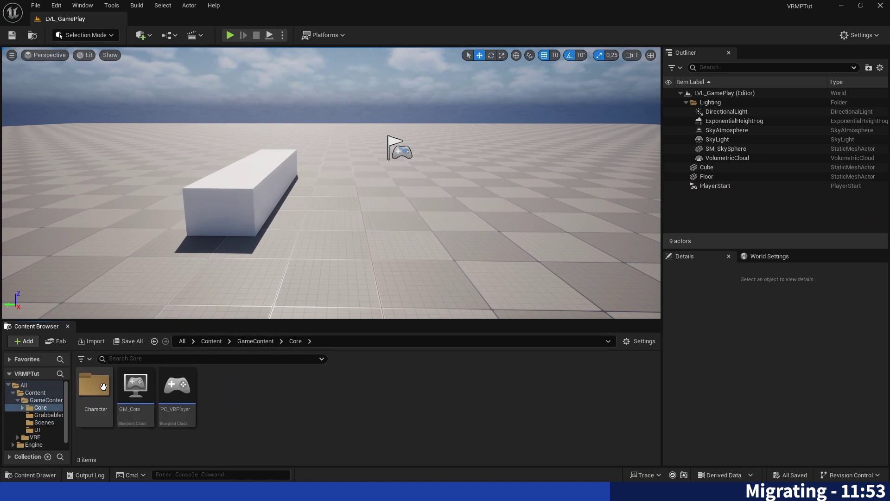
{"action": "left_click", "coordinate": [96, 390]}
{"action": "double_click", "coordinate": [96, 390]}
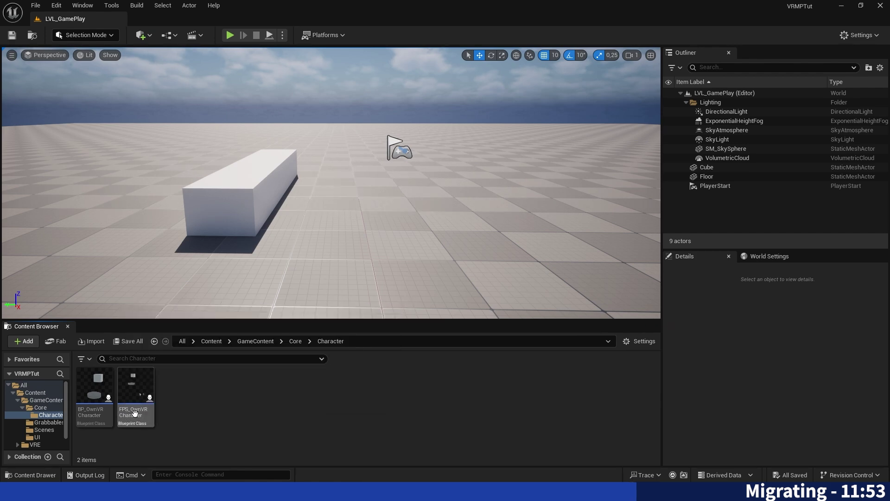
{"action": "left_click", "coordinate": [136, 393]}
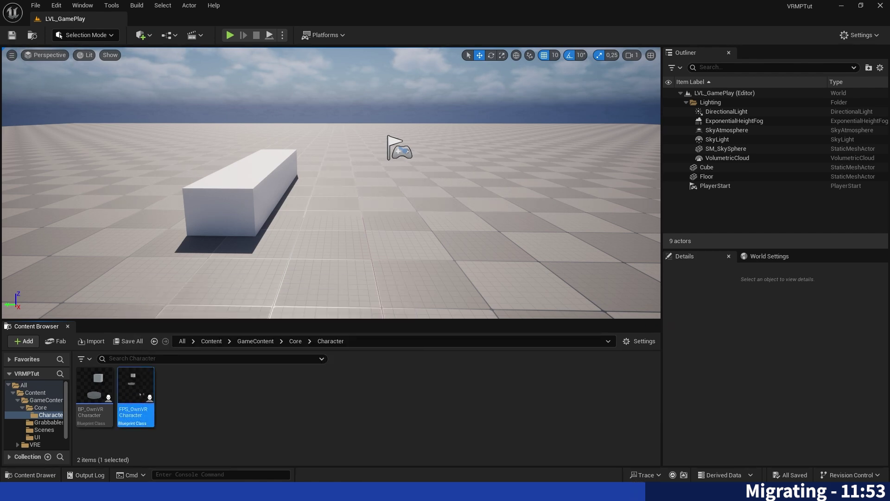
{"action": "double_click", "coordinate": [136, 393]}
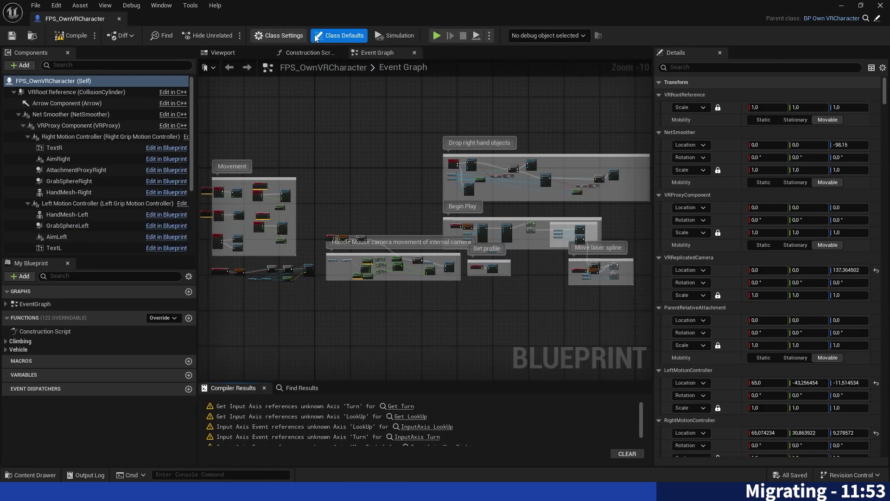
{"action": "left_click", "coordinate": [283, 36]}
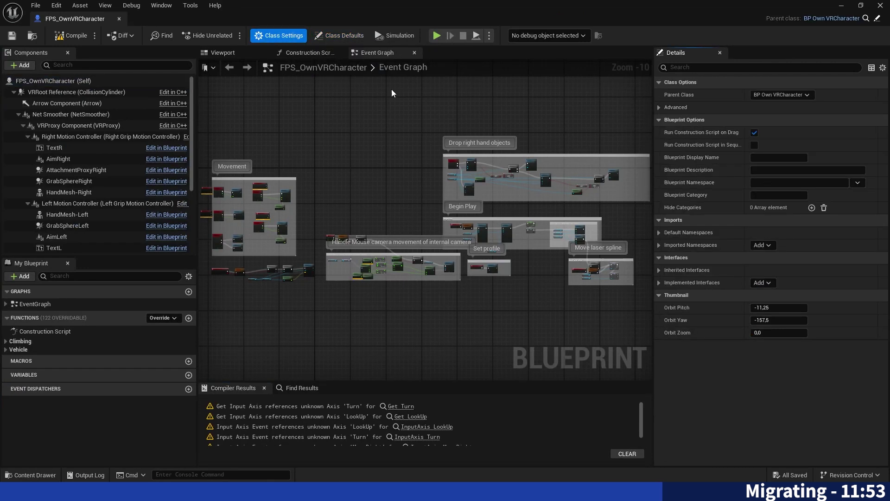
{"action": "left_click", "coordinate": [799, 96]}
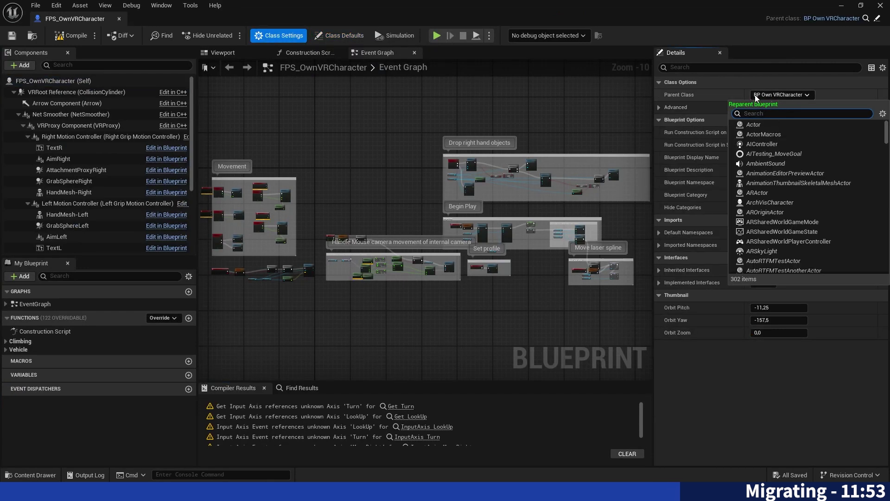
{"action": "double_click", "coordinate": [751, 6]}
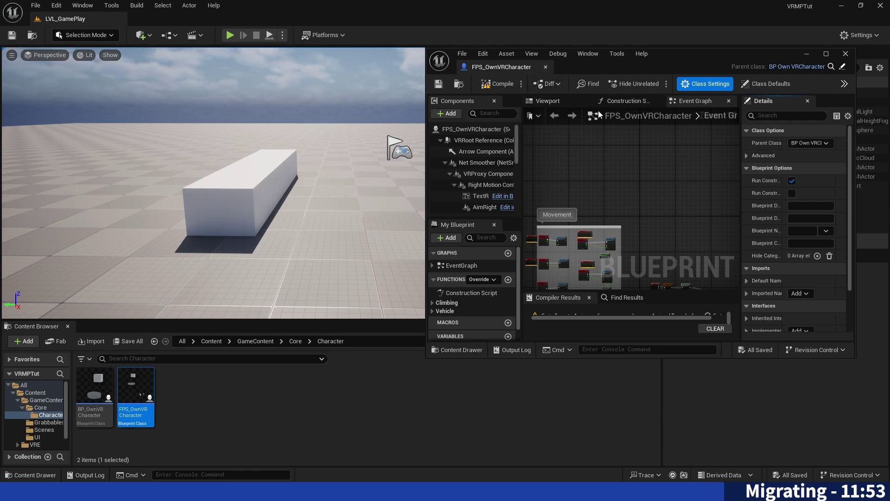
{"action": "left_click", "coordinate": [845, 53]}
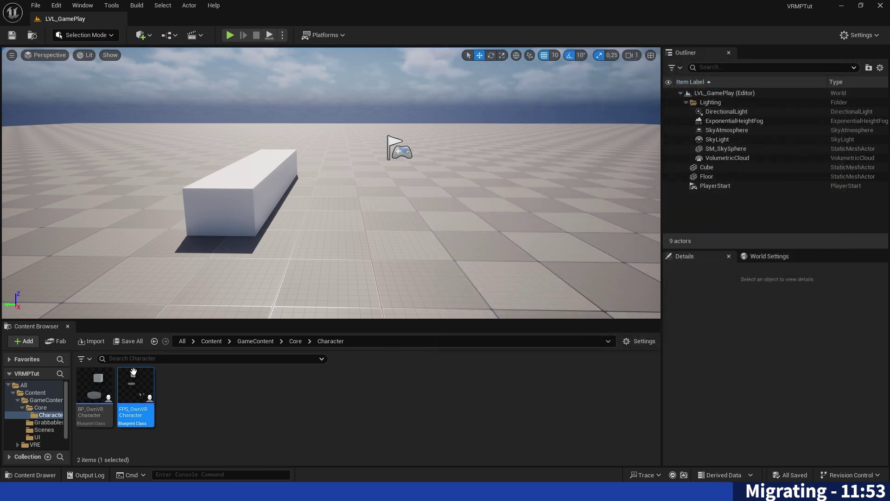
- In the BP_OwnVRCharacter blueprint, set the HeadMesh cube's Element 0 material to Green, then compile and save
{"action": "left_click", "coordinate": [96, 393]}
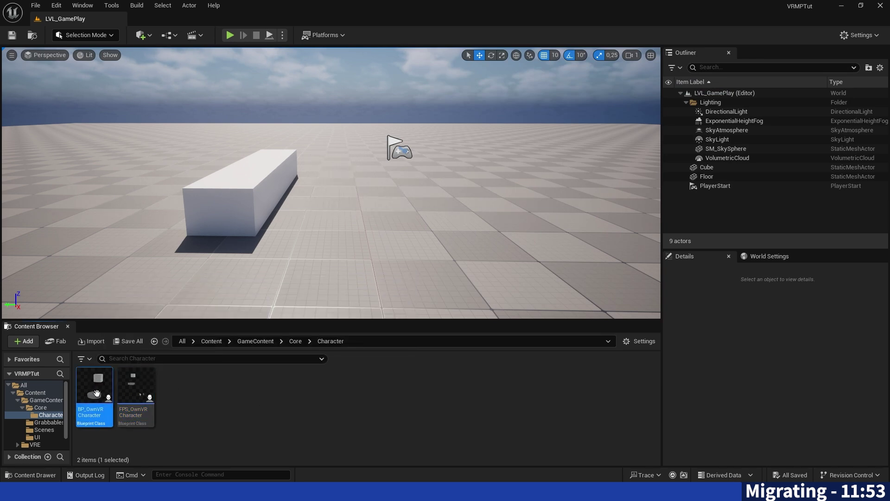
{"action": "double_click", "coordinate": [707, 47]}
{"action": "left_click", "coordinate": [222, 52]}
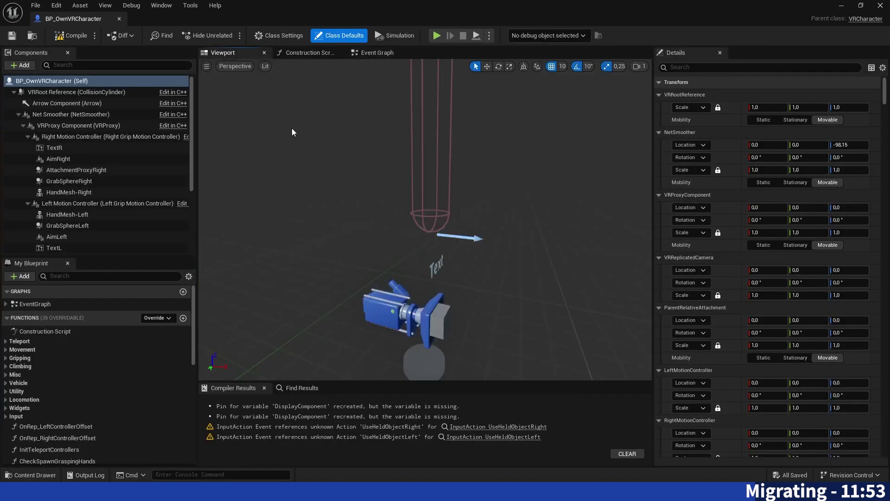
{"action": "left_click", "coordinate": [431, 299]}
{"action": "left_click", "coordinate": [811, 286]}
{"action": "type", "text": "gree"}
{"action": "left_click", "coordinate": [793, 171]}
{"action": "key", "text": "ctrl+s"}
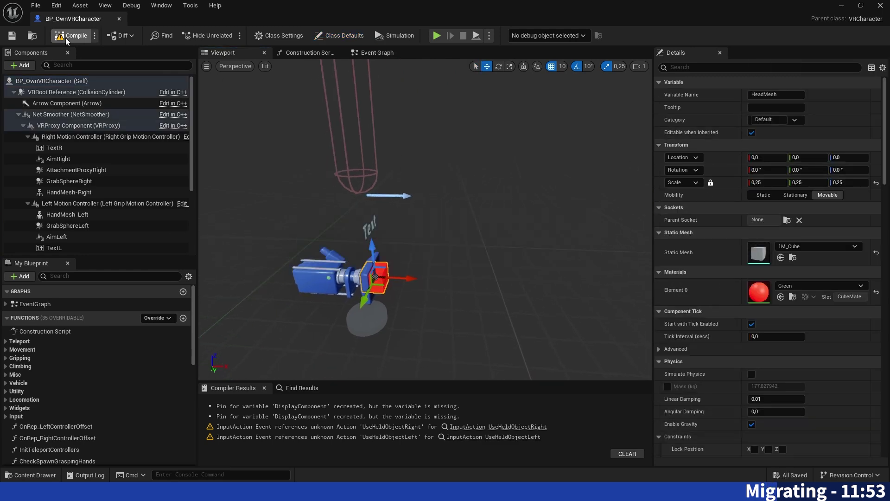
{"action": "left_click", "coordinate": [18, 40]}
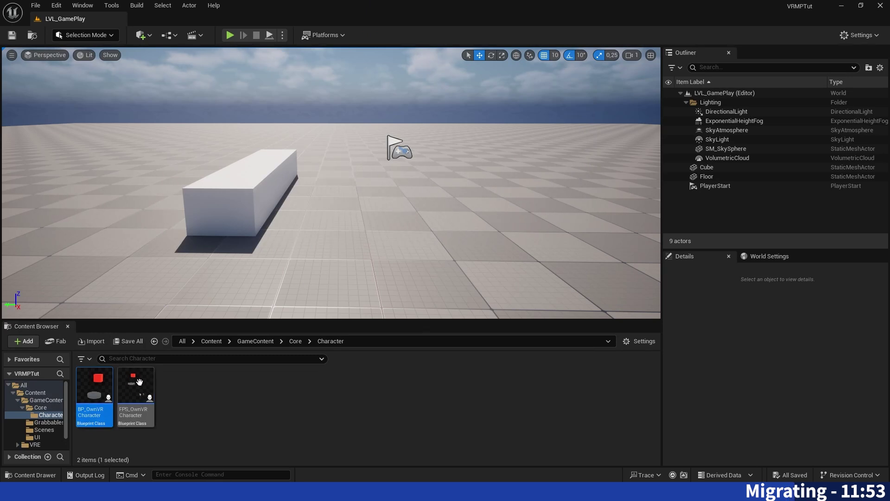
- Test-play the level with both players to check the recoloured head mesh, stop, and start the test again
{"action": "right_click_drag", "start_coordinate": [245, 274], "coordinate": [246, 301]}
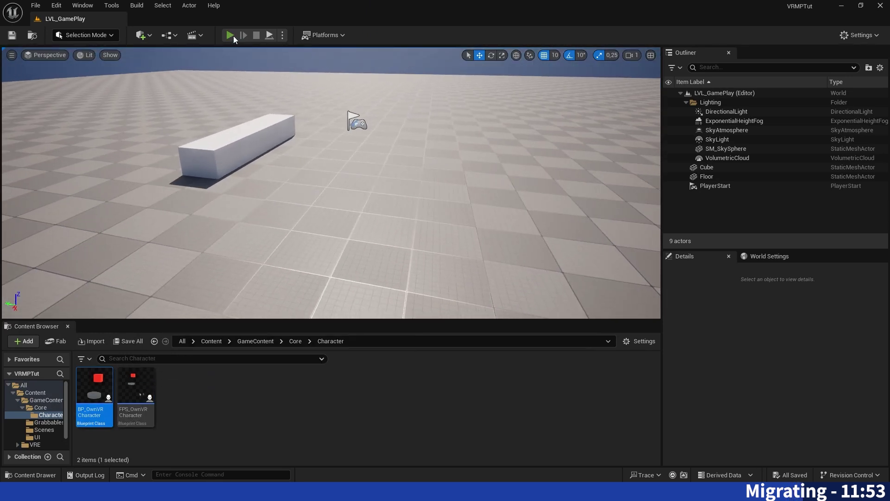
{"action": "left_click", "coordinate": [230, 36]}
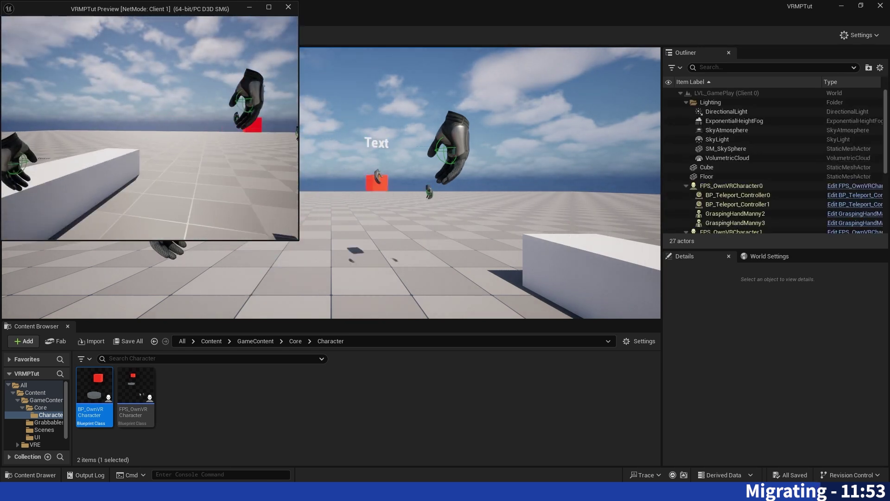
{"action": "key", "text": "Escape"}
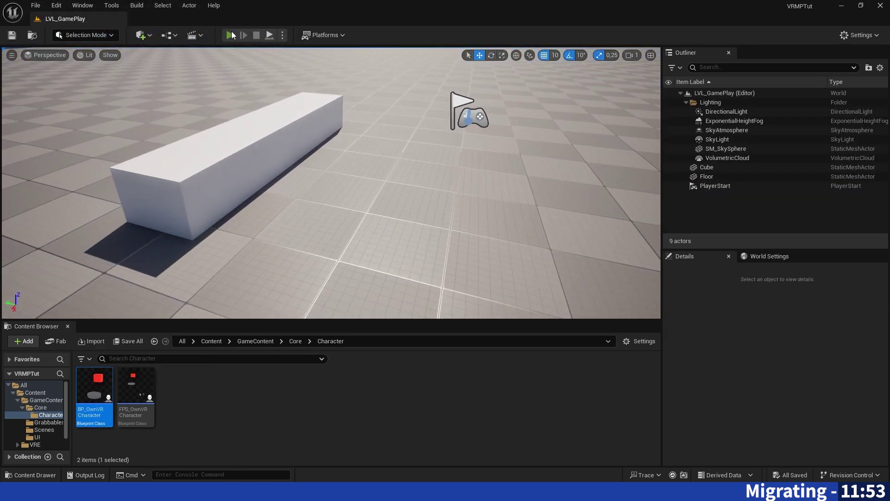
{"action": "left_click", "coordinate": [231, 33]}
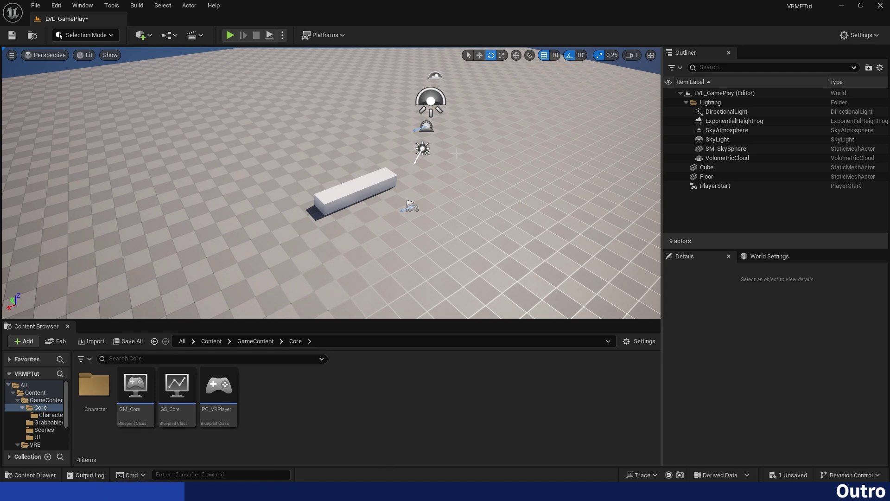
- Set the number of players to 1 and play the level in the selected viewport
{"action": "left_click", "coordinate": [283, 35]}
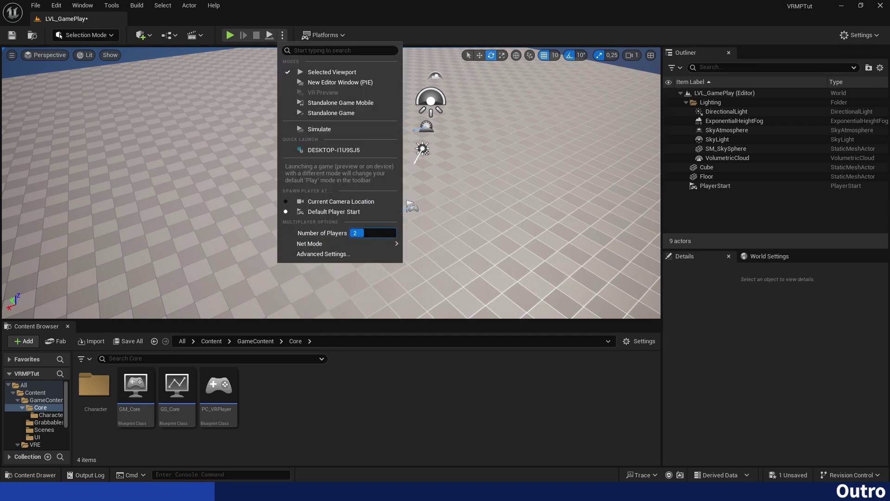
{"action": "type", "text": "1"}
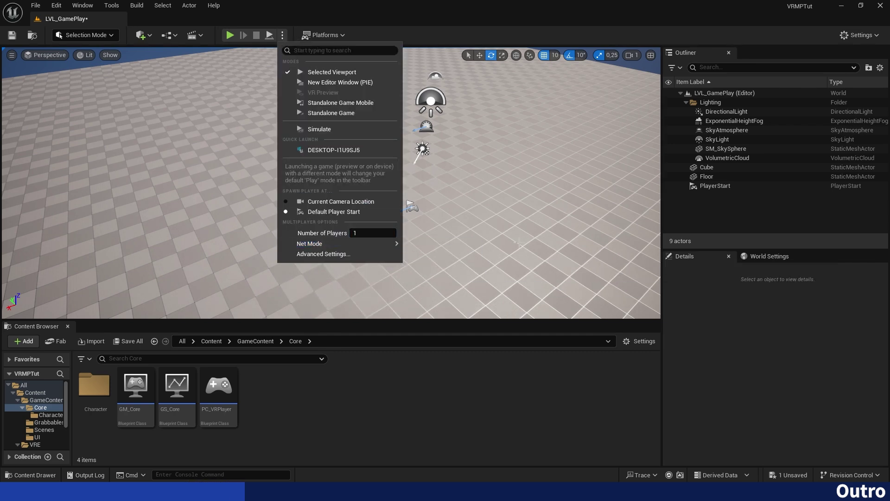
{"action": "right_click_drag", "start_coordinate": [549, 251], "coordinate": [544, 209]}
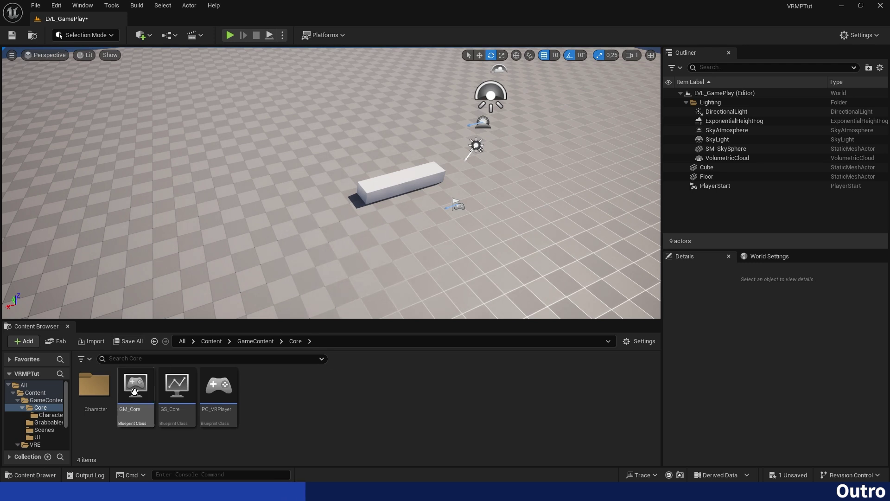
{"action": "right_click_drag", "start_coordinate": [247, 236], "coordinate": [278, 243]}
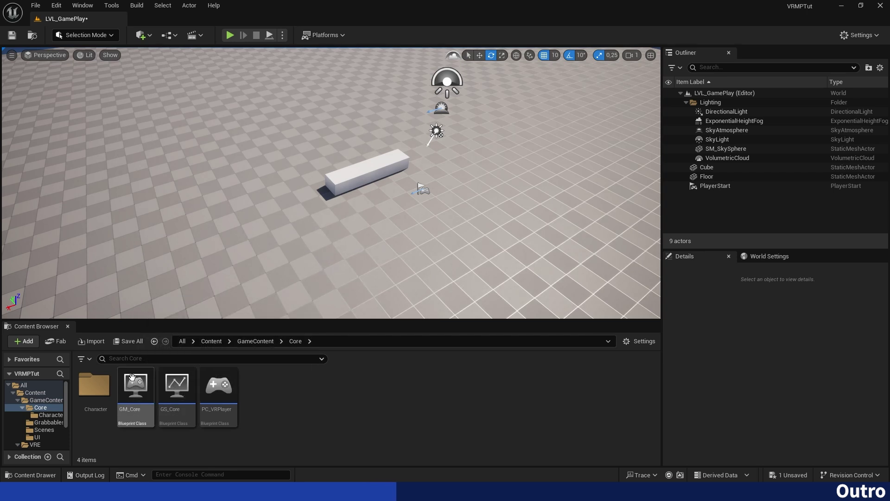
{"action": "right_click_drag", "start_coordinate": [321, 277], "coordinate": [384, 244]}
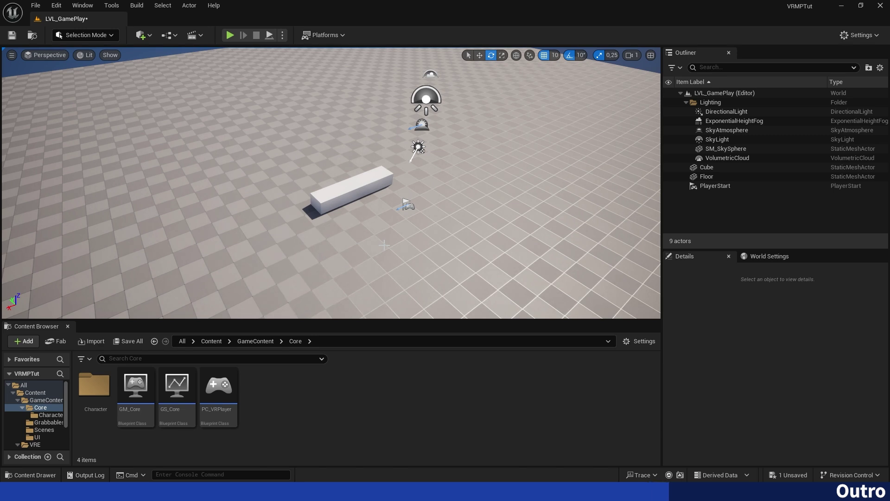
{"action": "left_click", "coordinate": [283, 36]}
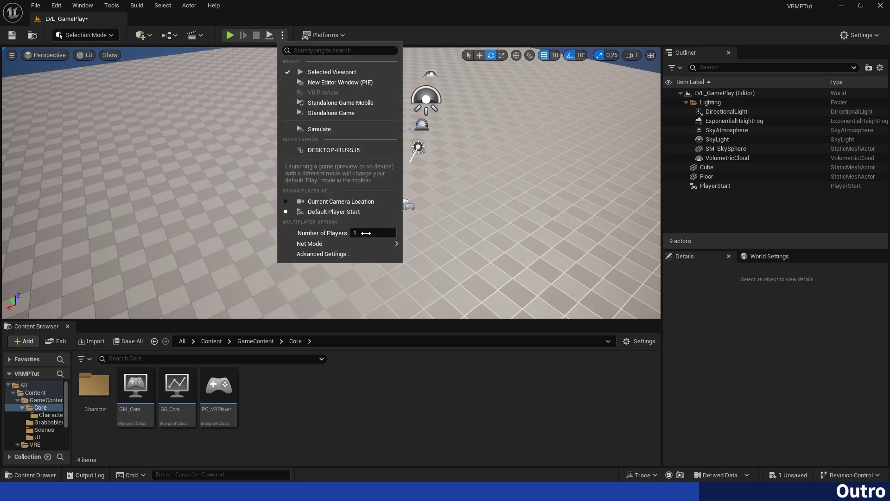
{"action": "key", "text": "alt+p"}
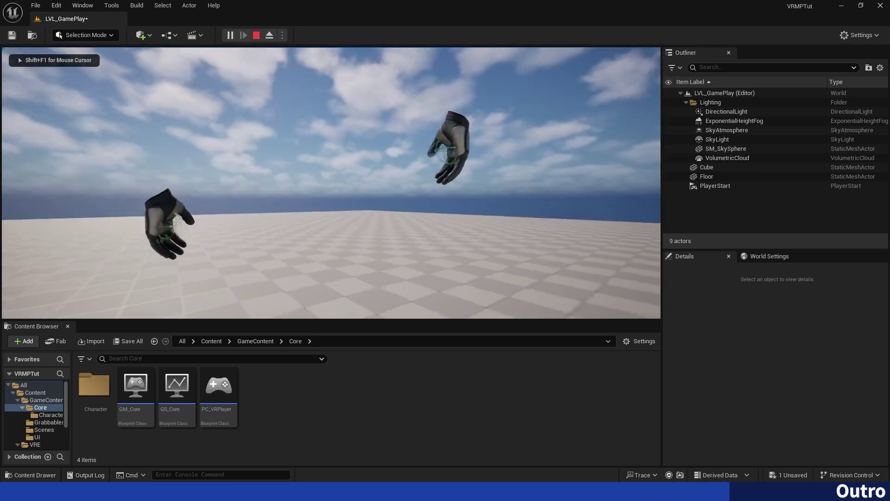